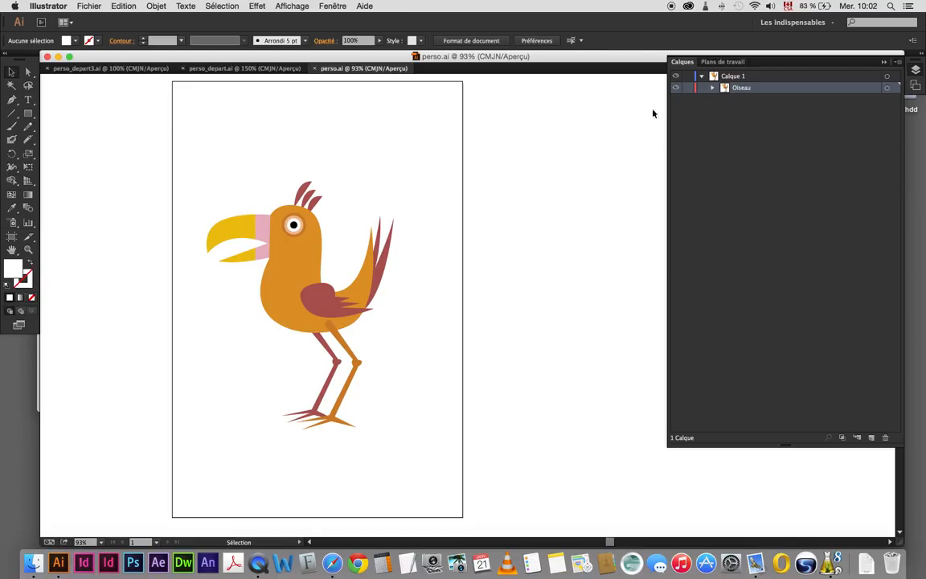
- Expand the Oiseau sublayer and cut the orange front leg in two across the top of the knee with the Knife tool
click(713, 88)
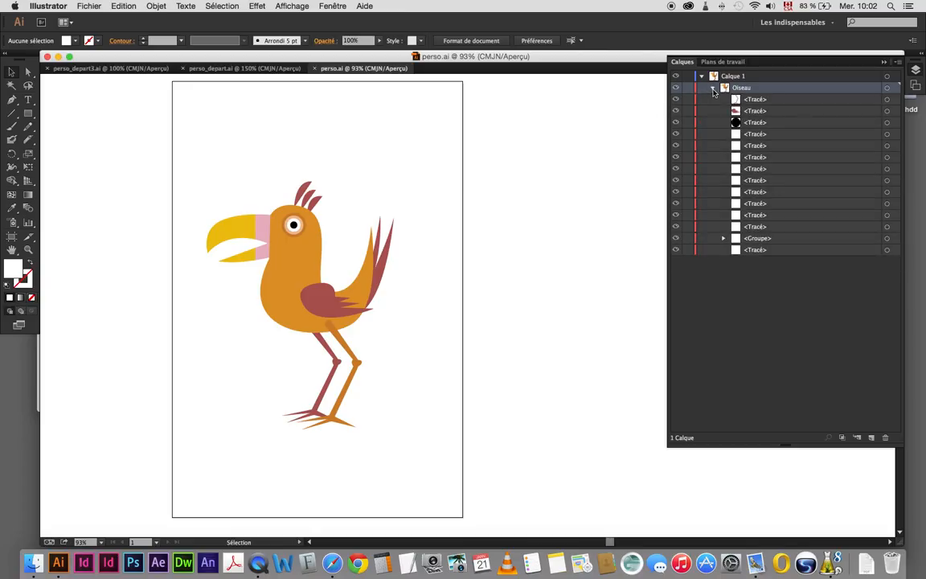
key(z)
click(369, 384)
click(474, 354)
drag(467, 320, 388, 457)
click(371, 400)
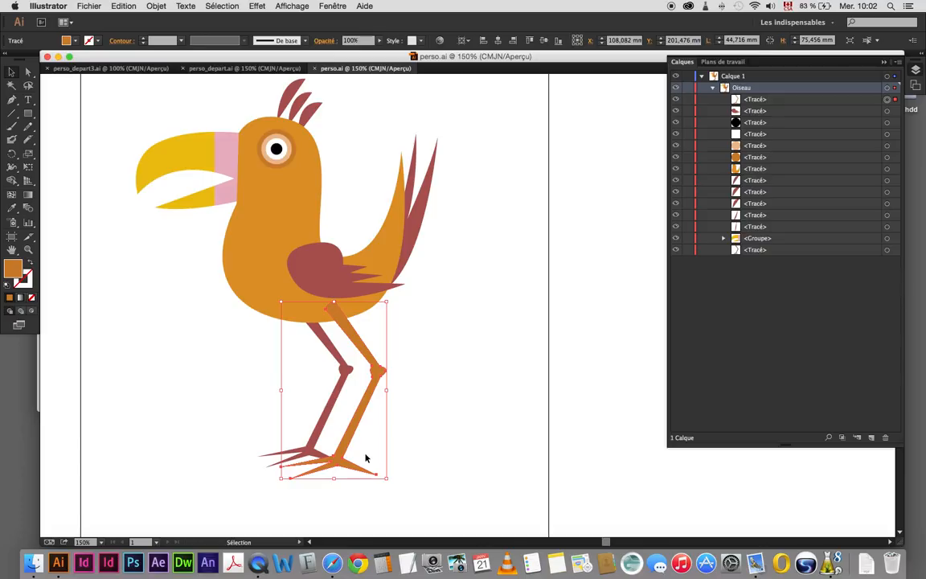
click(30, 141)
click(72, 166)
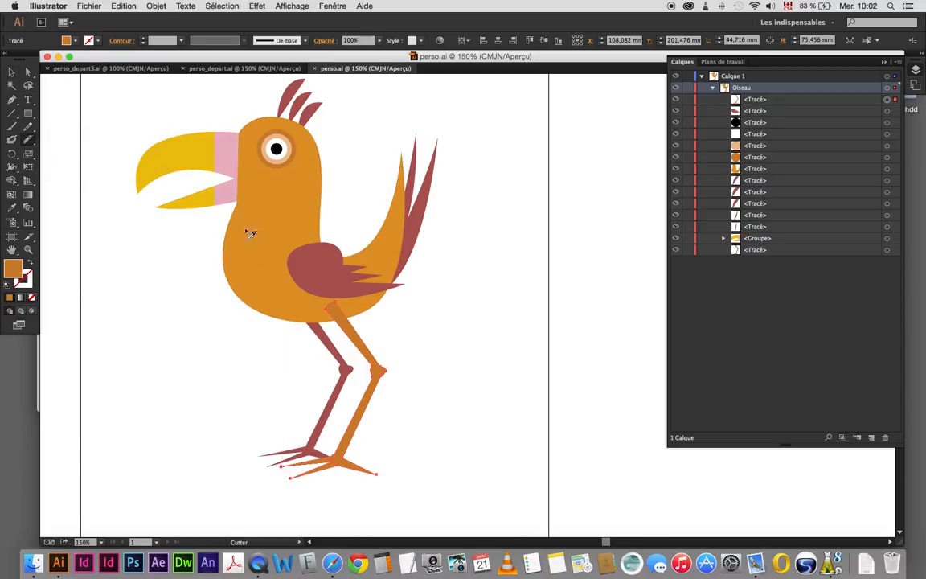
super+click(412, 396)
super+click(449, 361)
drag(455, 342, 402, 423)
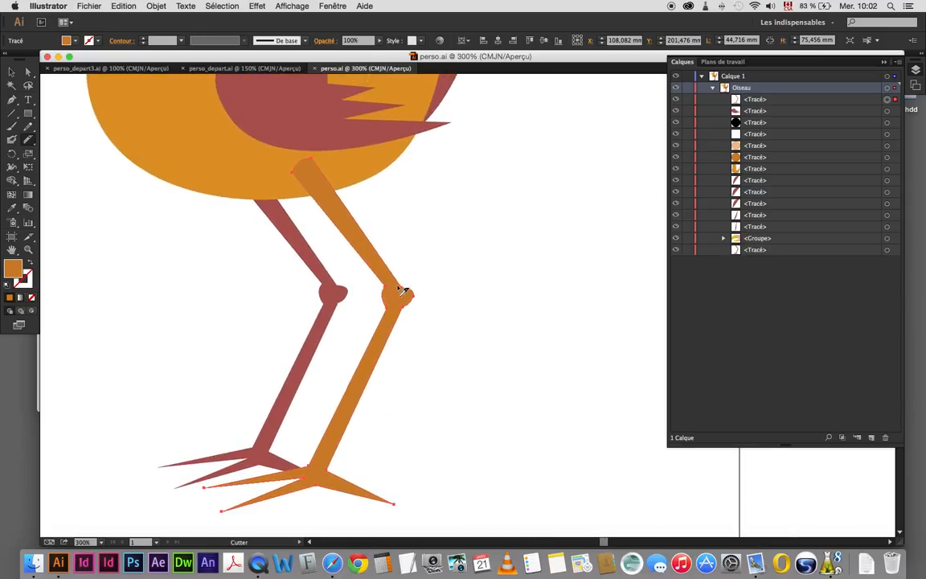
drag(411, 291, 409, 292)
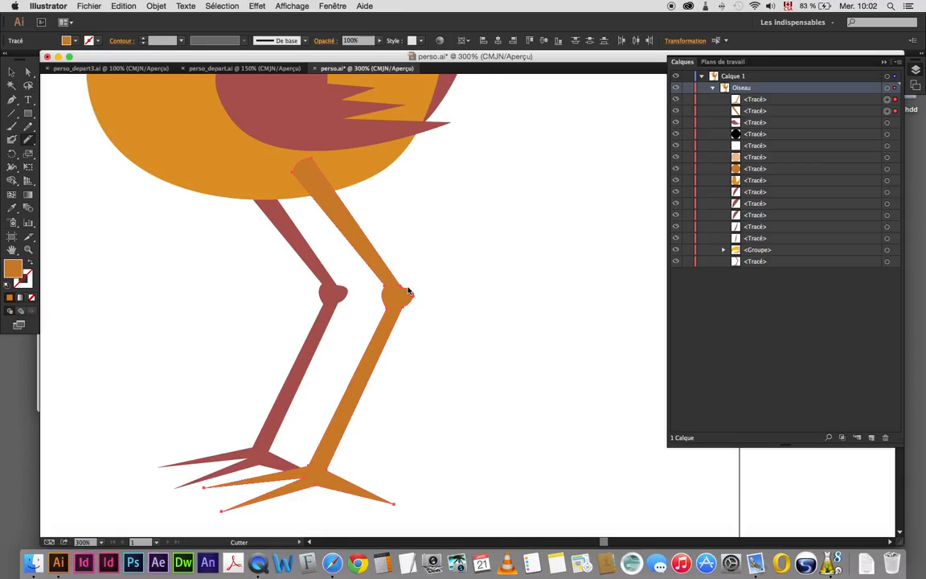
- Select the lower and upper pieces of the cut orange leg individually with the Group Selection tool to check their separation
click(34, 75)
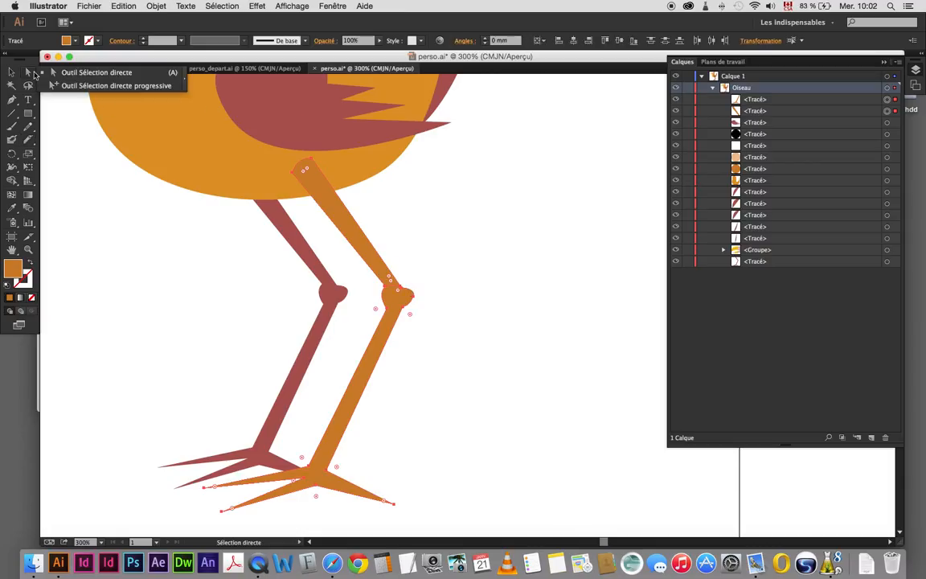
click(117, 85)
click(434, 267)
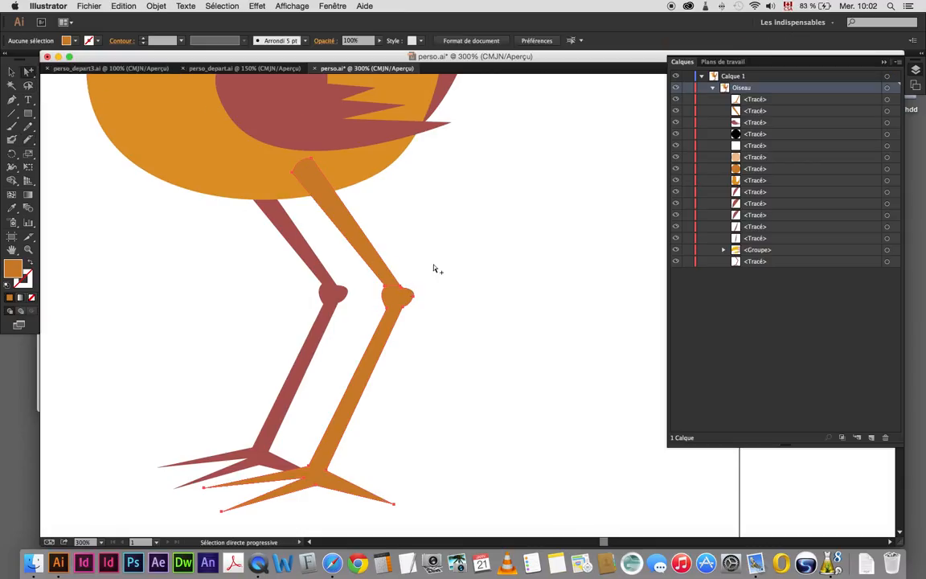
click(400, 327)
click(388, 277)
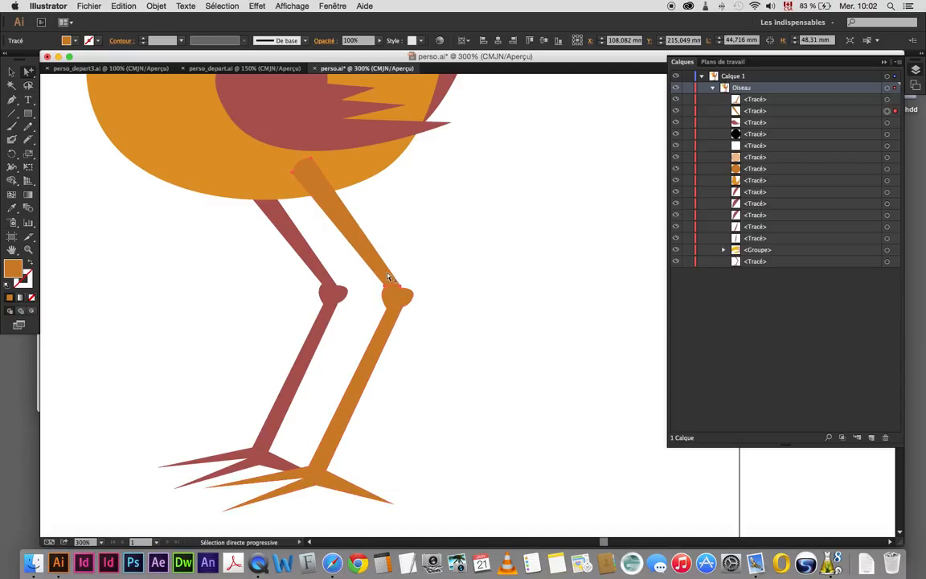
click(457, 287)
- Hide the orange lower leg and bend the cut bottom edge of the thigh outward into a rounded end
key(z)
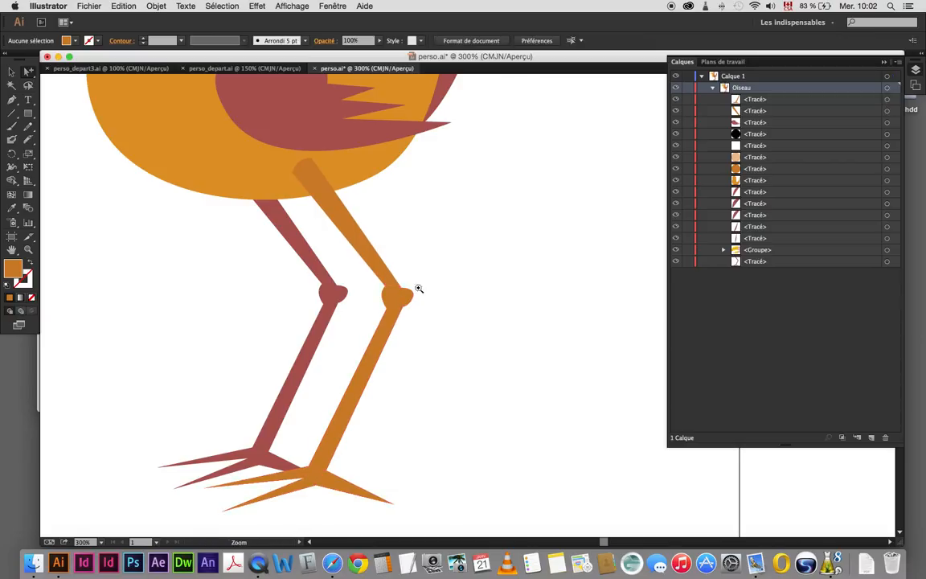
click(419, 288)
click(440, 304)
click(455, 305)
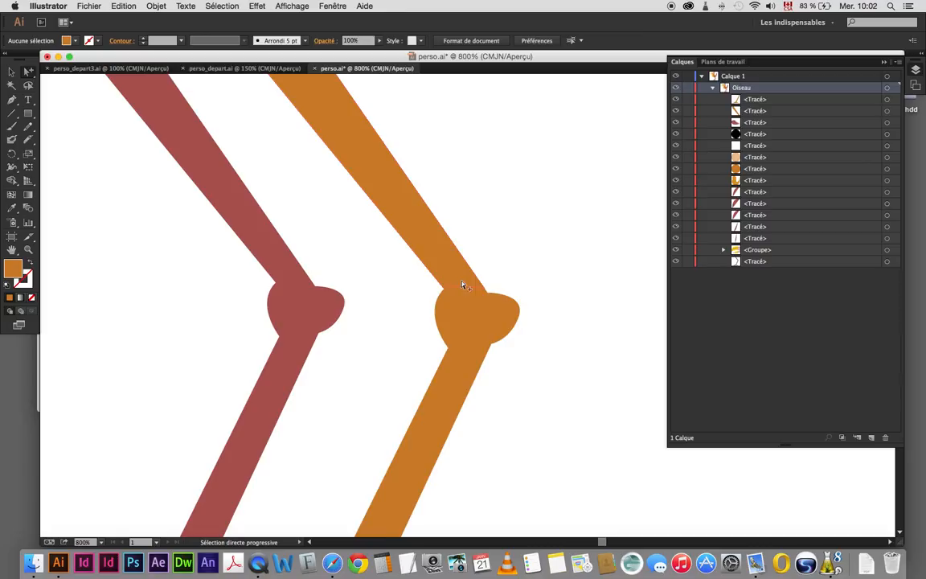
click(464, 287)
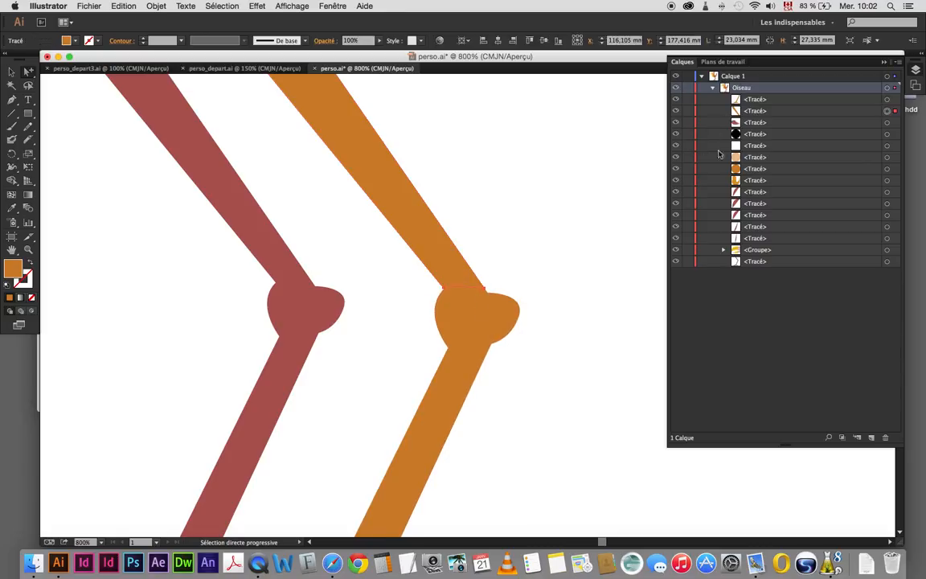
click(676, 100)
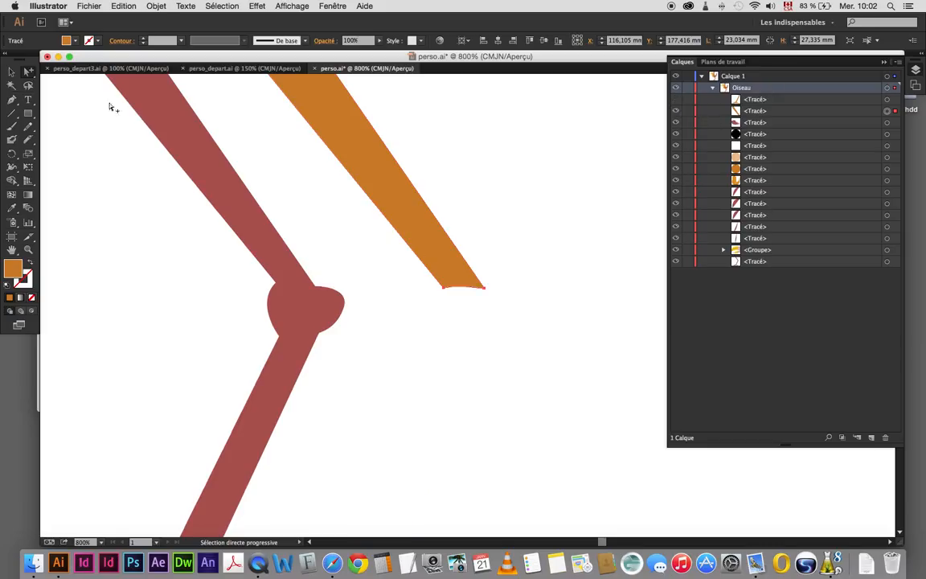
drag(30, 73, 64, 69)
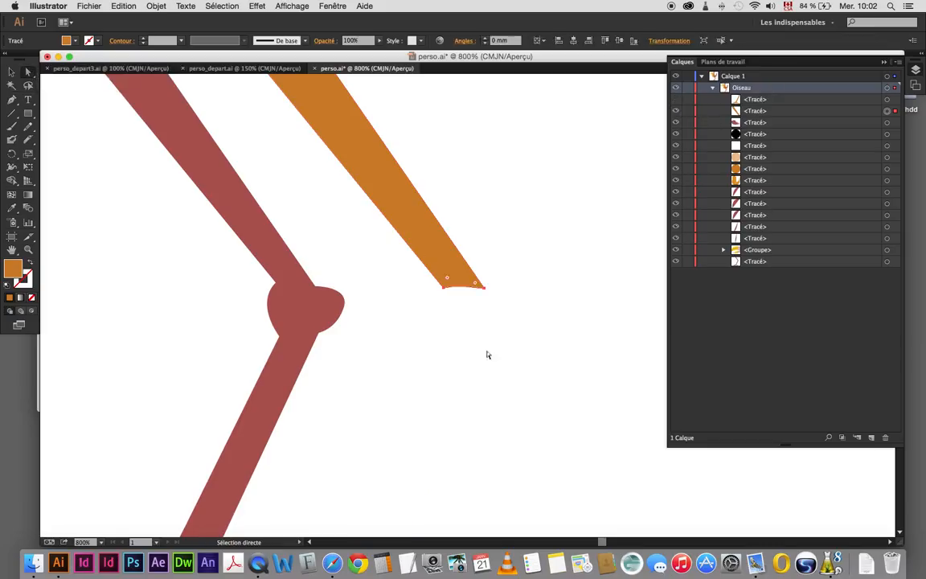
click(465, 292)
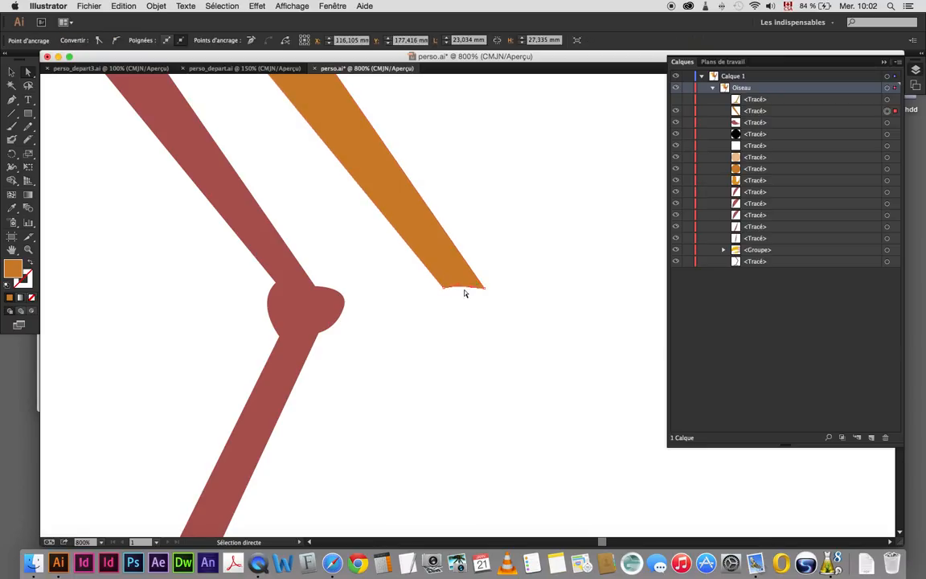
drag(464, 292, 465, 300)
click(491, 322)
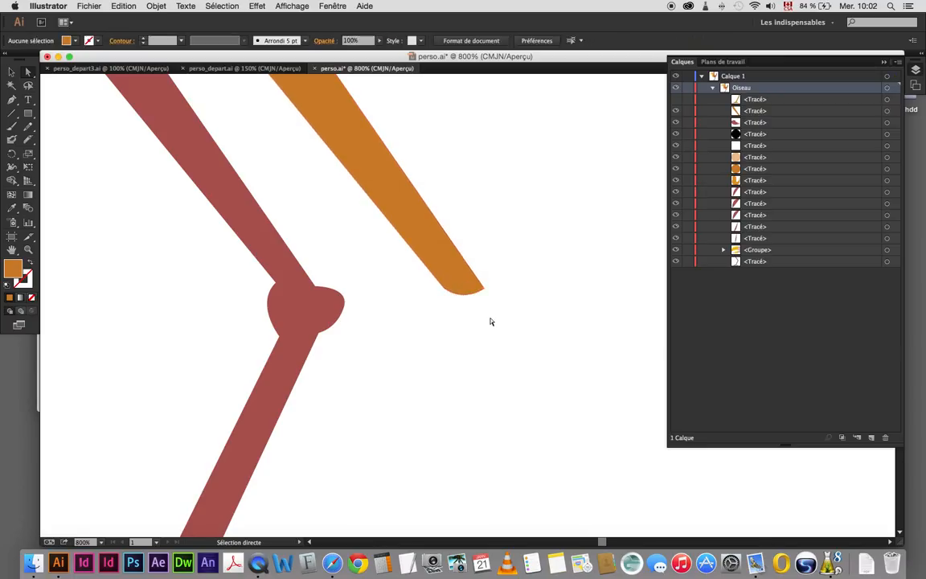
- Show the orange lower leg again and nudge it up so the knee meets the thigh
click(676, 110)
mouse_move(459, 356)
mouse_down()
mouse_move(485, 369)
mouse_move(456, 358)
mouse_up()
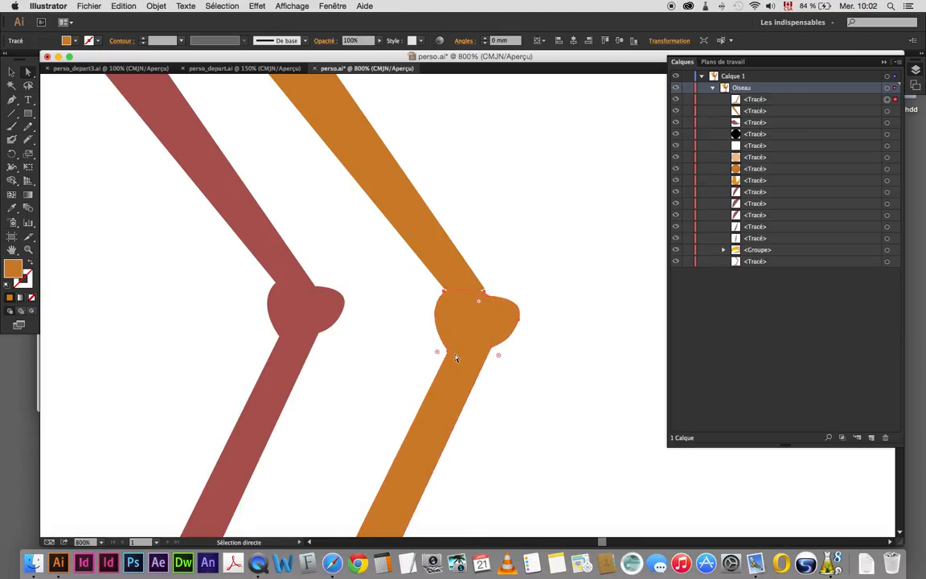
key(Up)
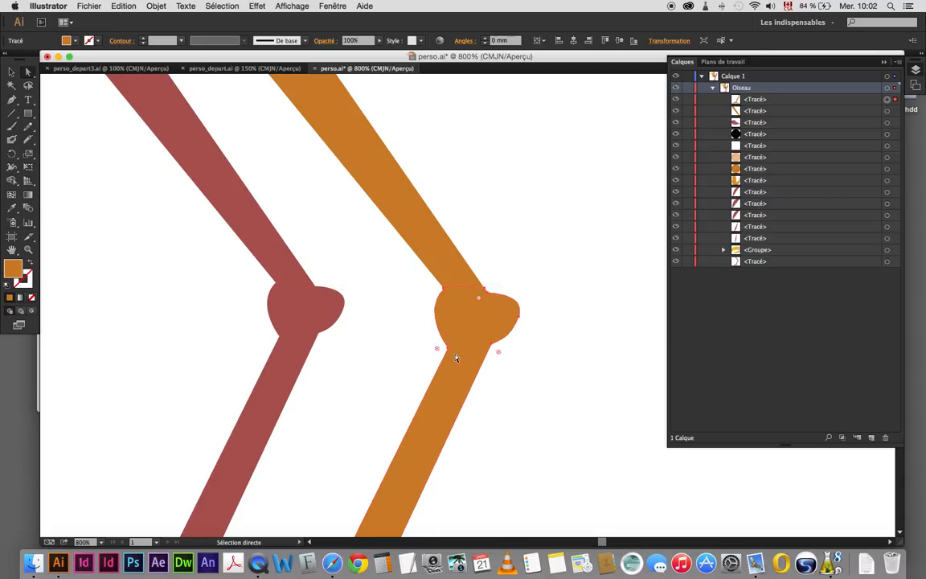
- Try rotating the orange lower leg slightly with Free Transform, undo the rotation and deselect the leg
key(e)
mouse_move(533, 287)
mouse_down()
mouse_move(513, 274)
mouse_move(533, 302)
mouse_up()
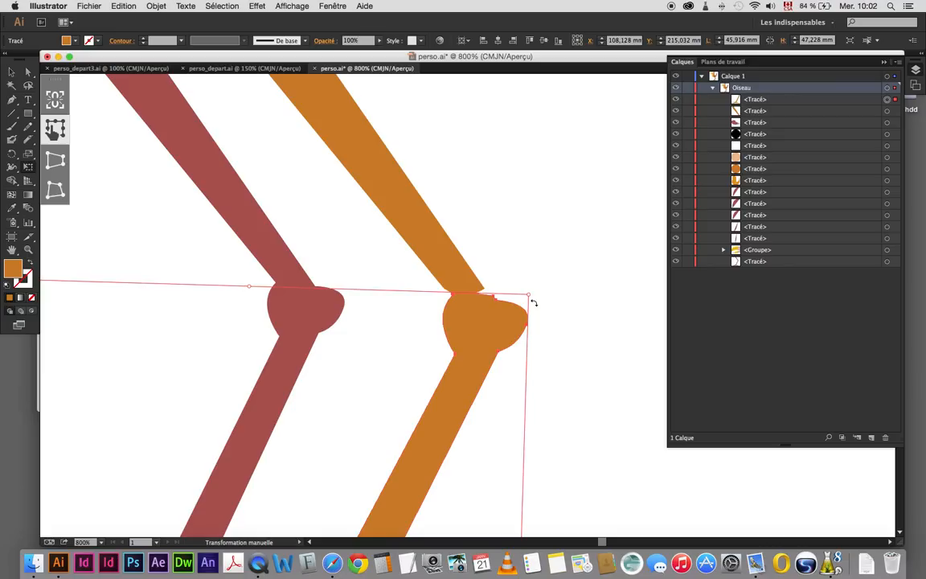
key(super+z)
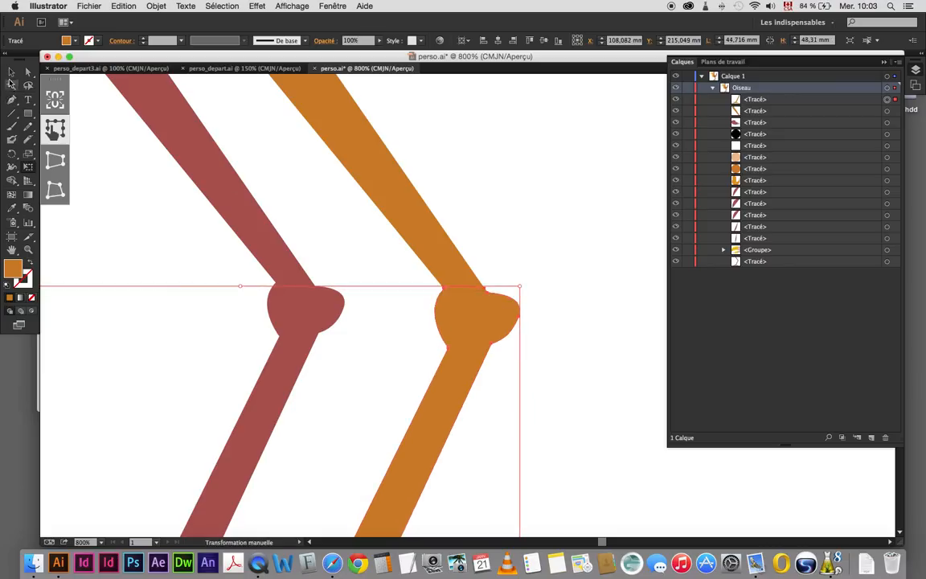
click(11, 72)
click(599, 401)
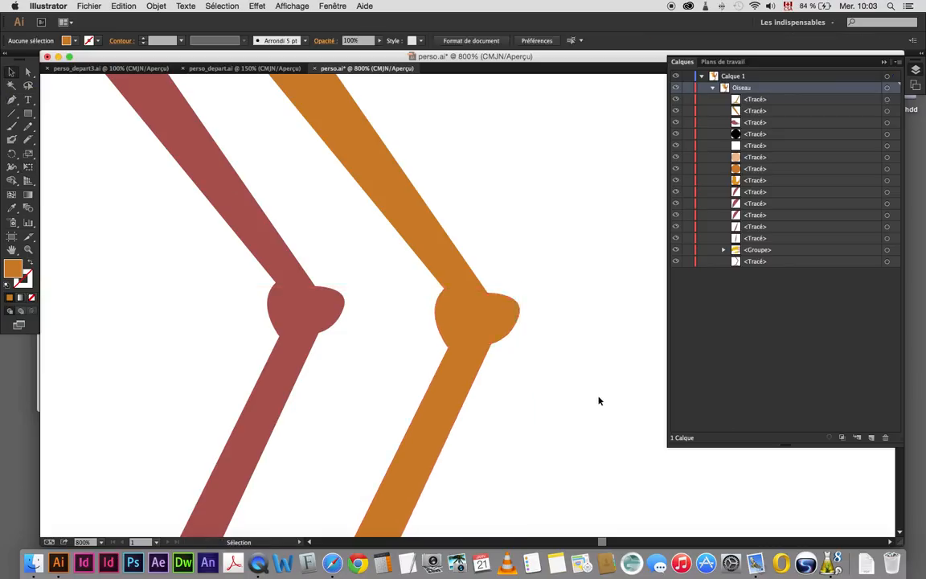
- Move all the paths and the group out of the Oiseau sublayer directly into Calque 1
alt+super+click(459, 309)
alt+super+click(465, 327)
alt+super+click(468, 332)
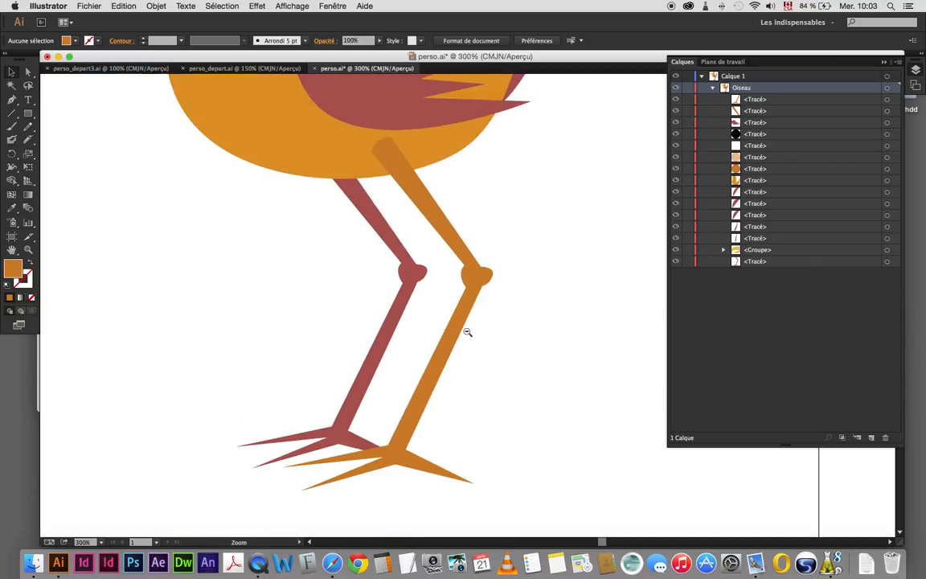
alt+super+click(467, 331)
alt+super+click(468, 320)
drag(461, 251, 441, 369)
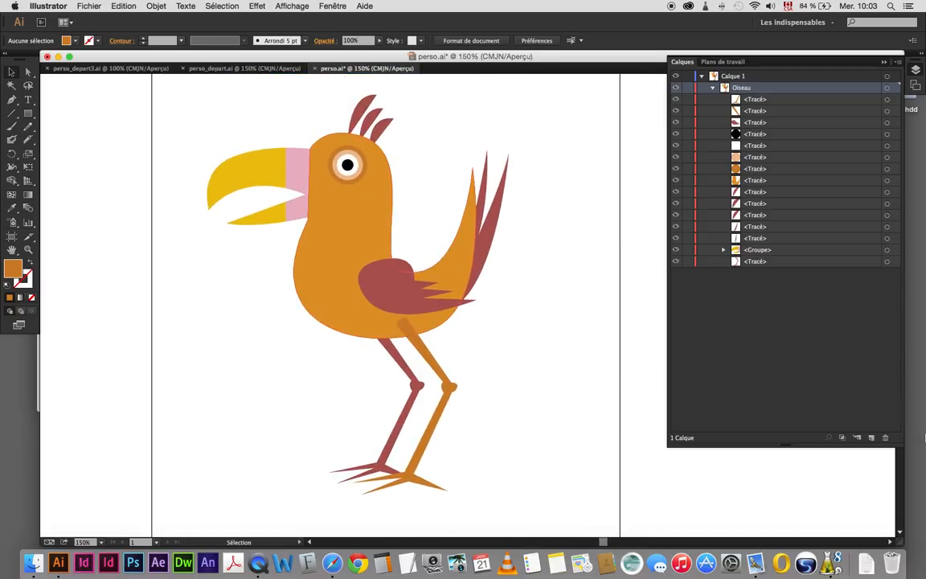
click(773, 103)
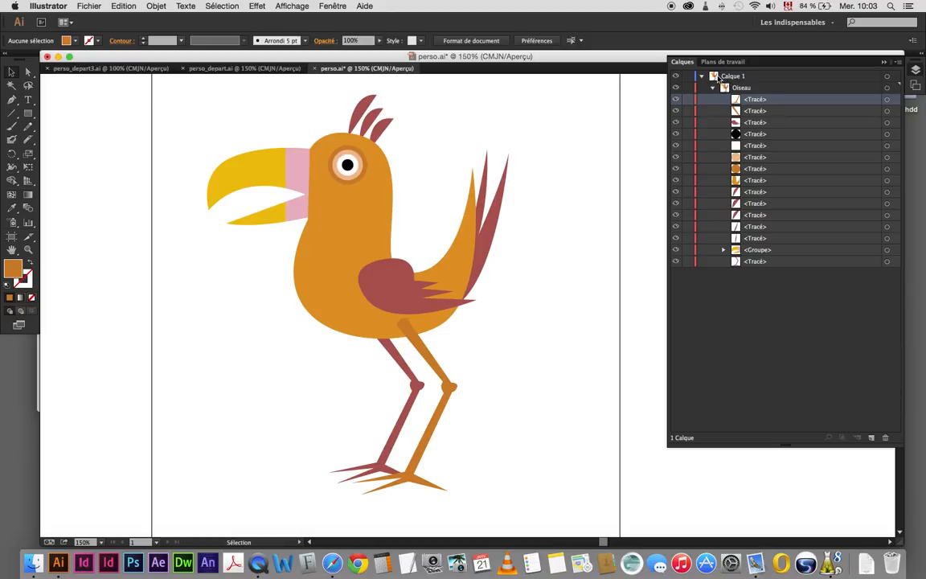
shift+click(772, 265)
drag(758, 100, 752, 83)
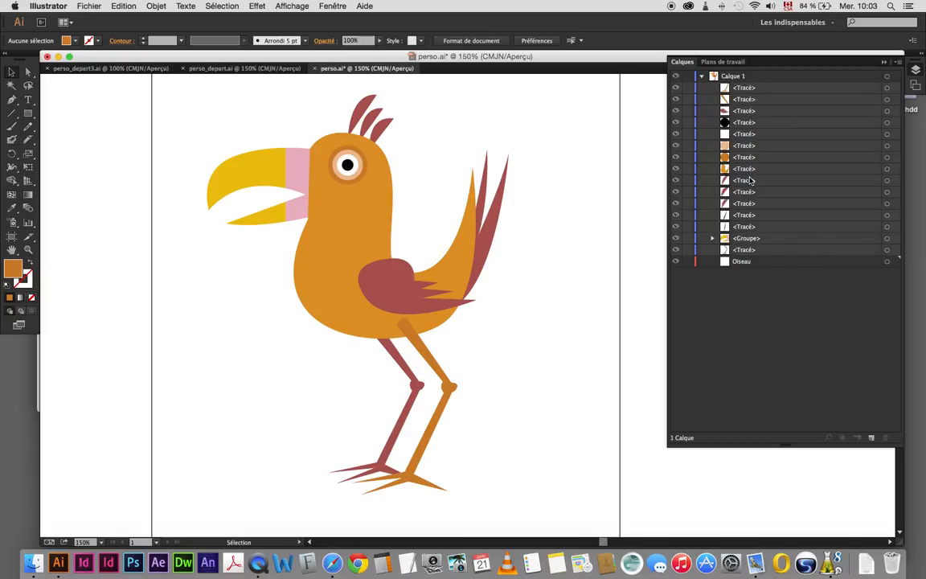
- Try releasing the contents of Calque 1 to layers with the cumulative option and undo it
click(751, 78)
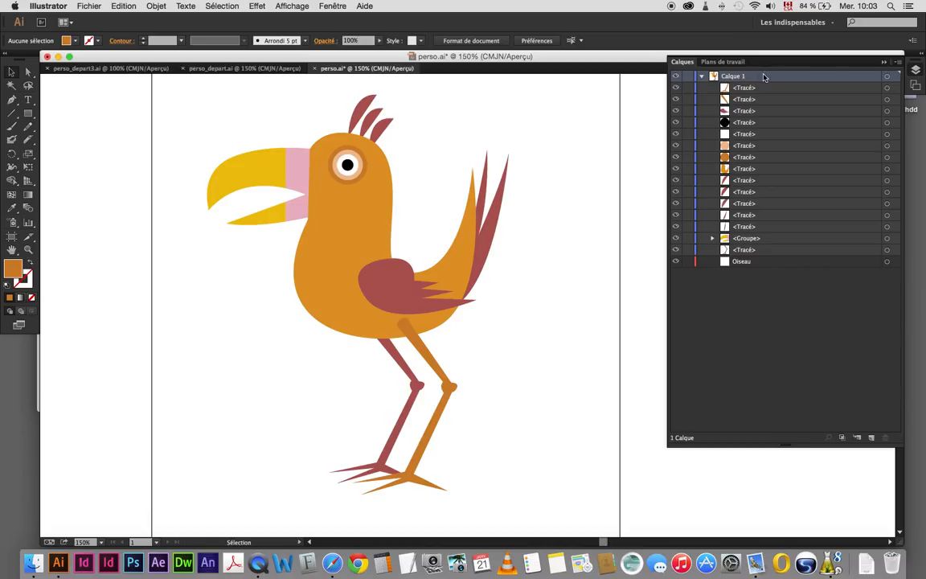
click(898, 62)
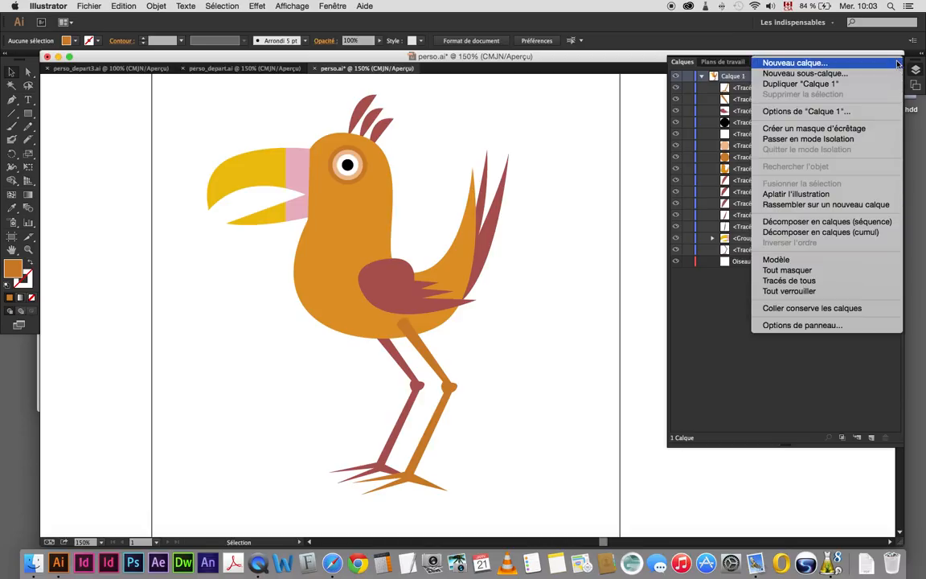
click(877, 231)
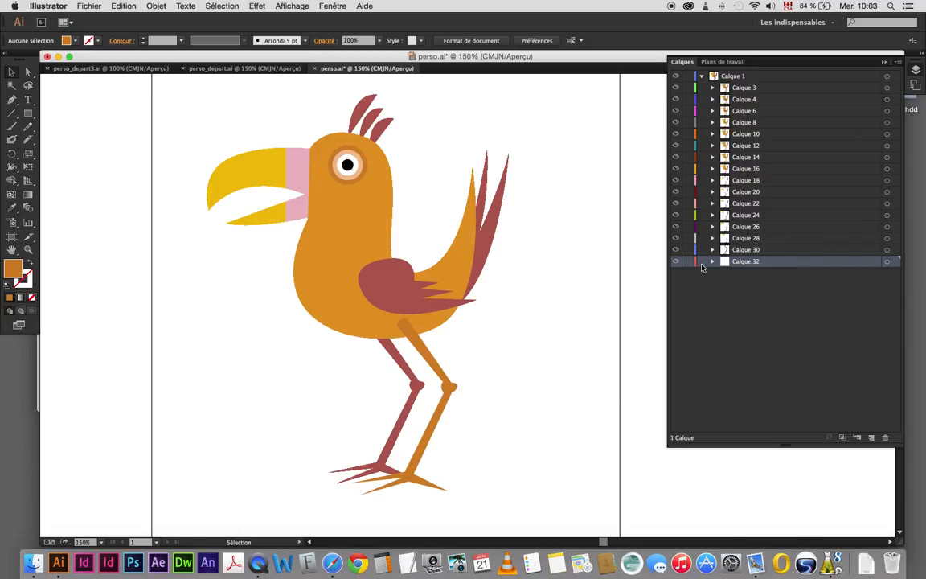
key(super+z)
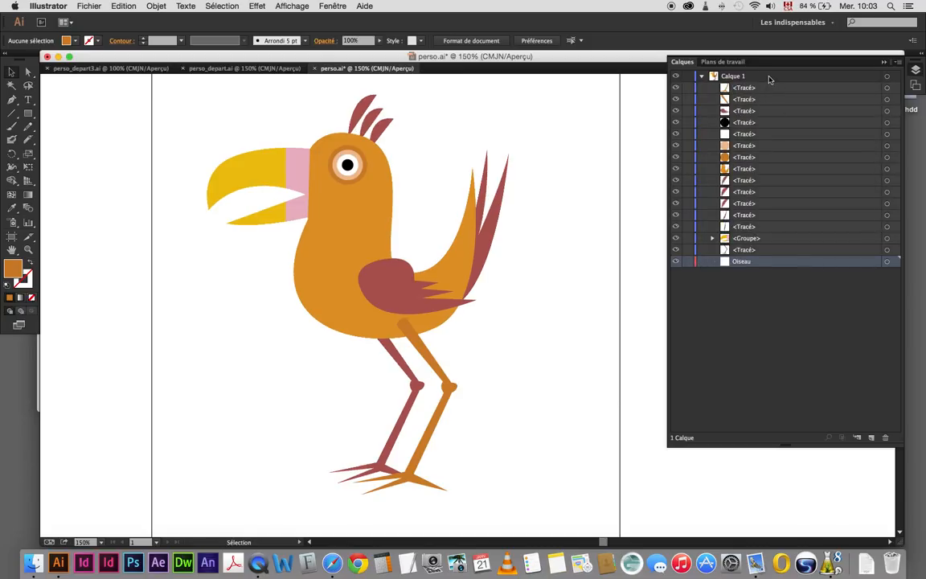
- Release the contents of Calque 1 to separate layers using the sequence option
click(898, 62)
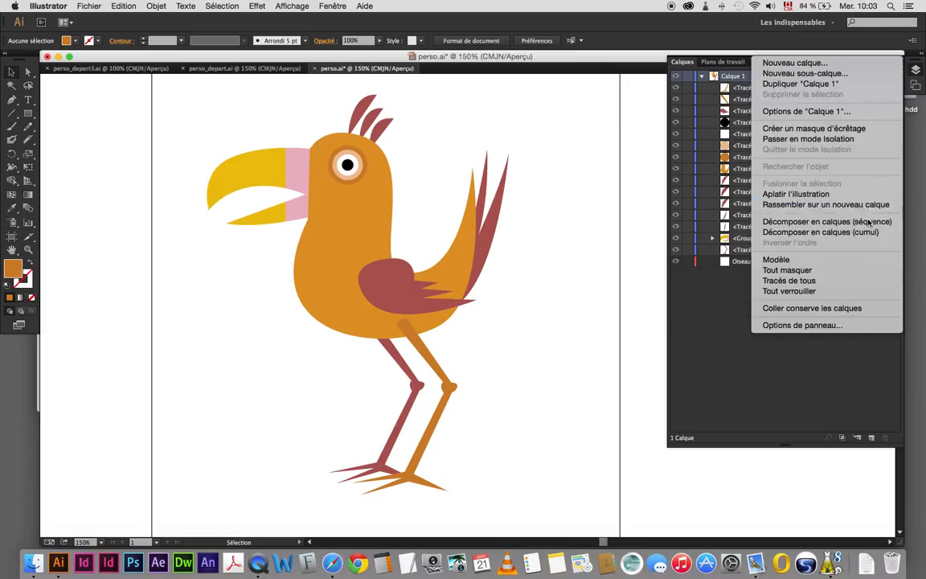
click(868, 224)
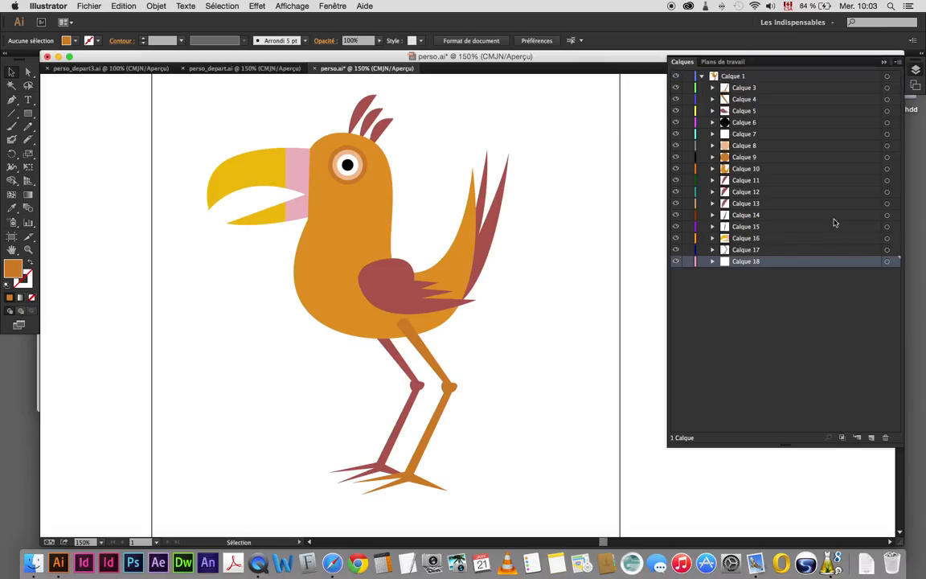
- Switch to the perso_depart.ai document, expand Calque 1 and toggle its lower items' visibility to examine which body parts they hold
click(224, 69)
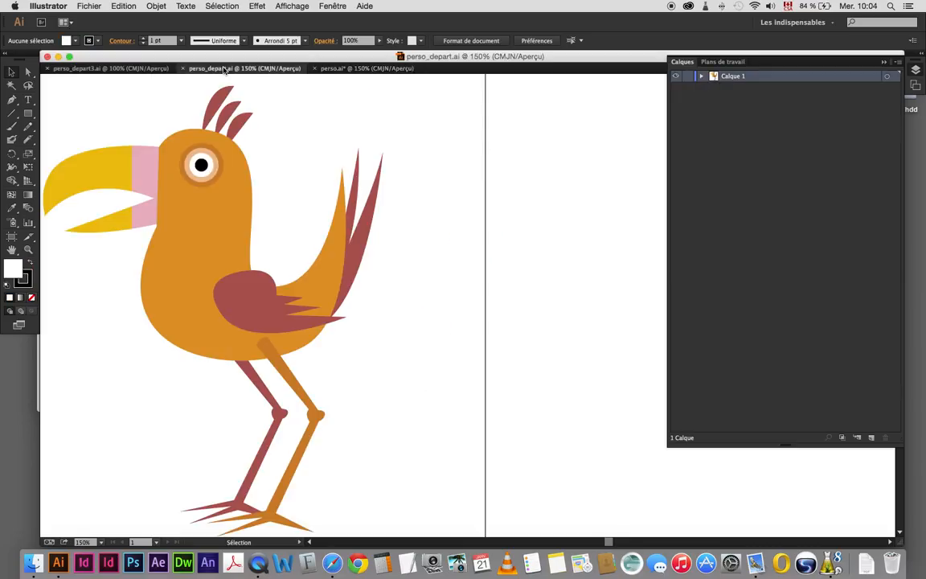
click(702, 76)
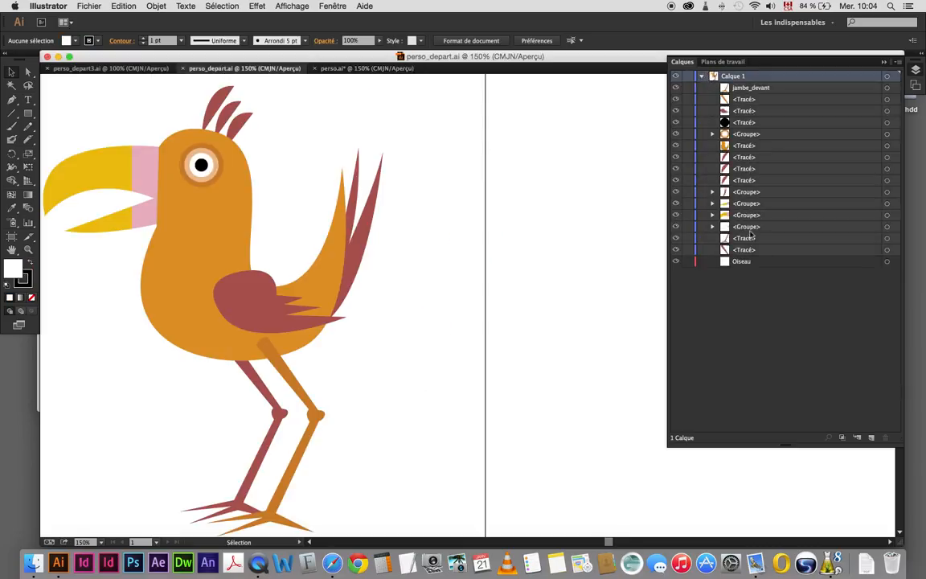
click(676, 262)
click(676, 250)
click(676, 249)
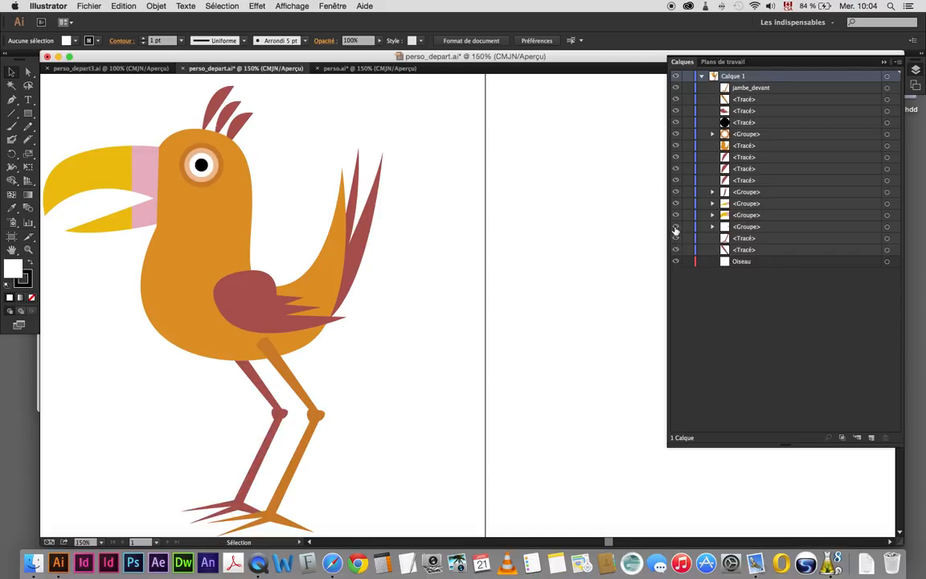
click(676, 214)
click(677, 215)
click(678, 206)
click(678, 206)
- Open perso_depart2.ai from the atelier_personnage folder and examine its layers, from Calque 16 up to Calque 2
click(89, 6)
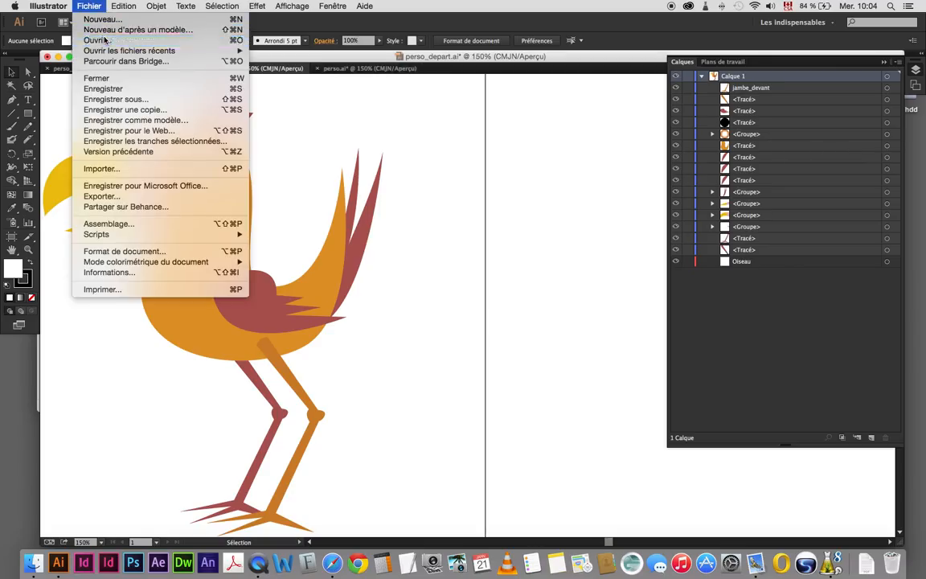
click(97, 40)
click(611, 131)
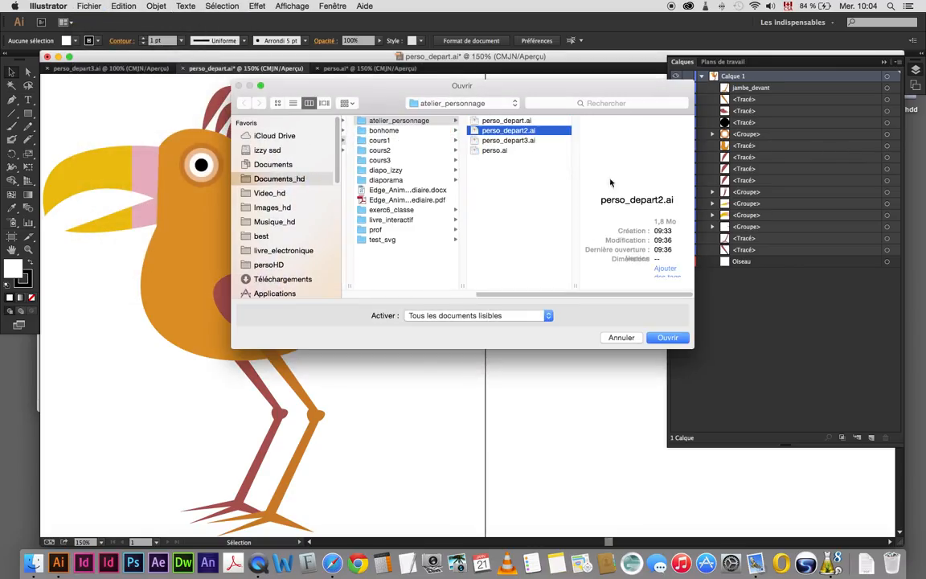
click(667, 337)
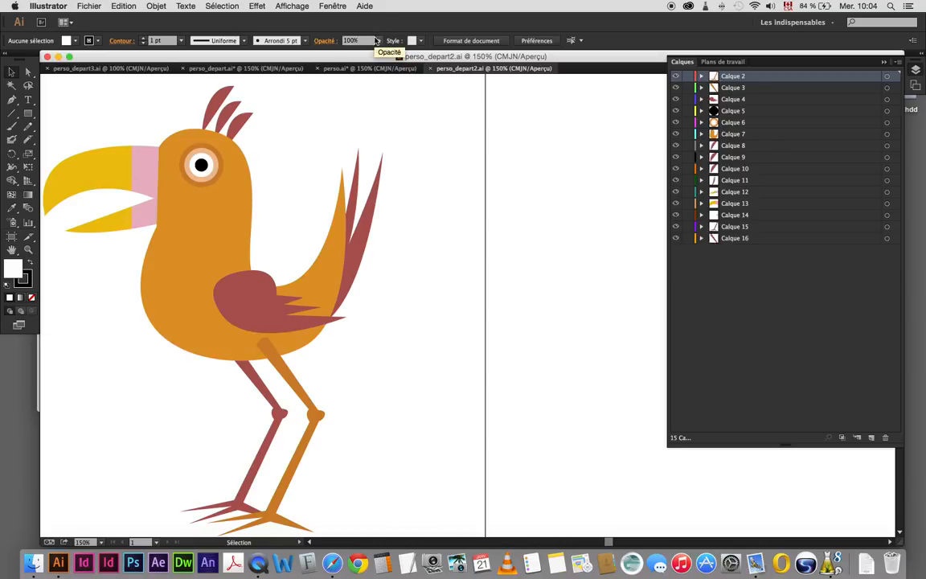
click(724, 238)
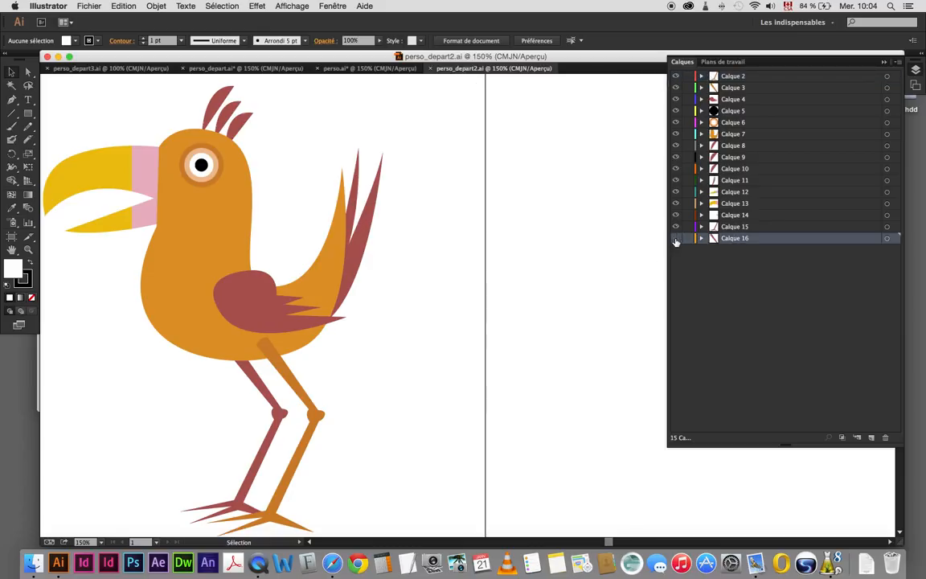
click(735, 76)
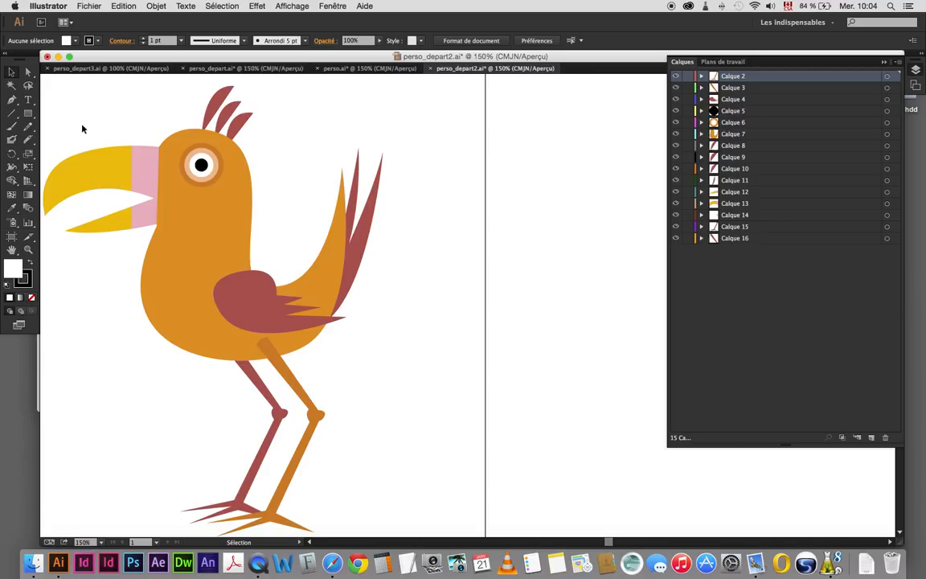
- Switch to the perso.ai document and move sublayers Calque 3 through Calque 18 out of Calque 1 to the top level
click(366, 69)
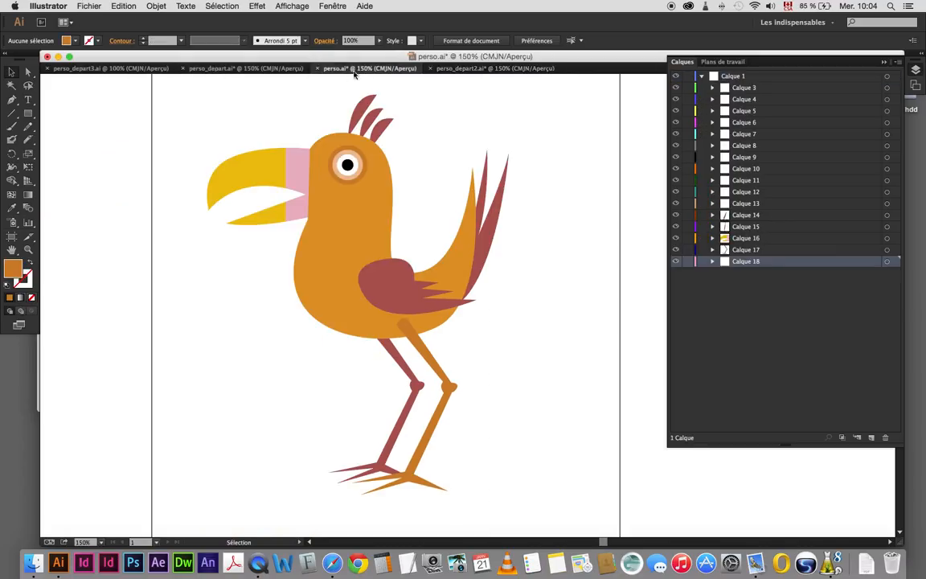
click(765, 87)
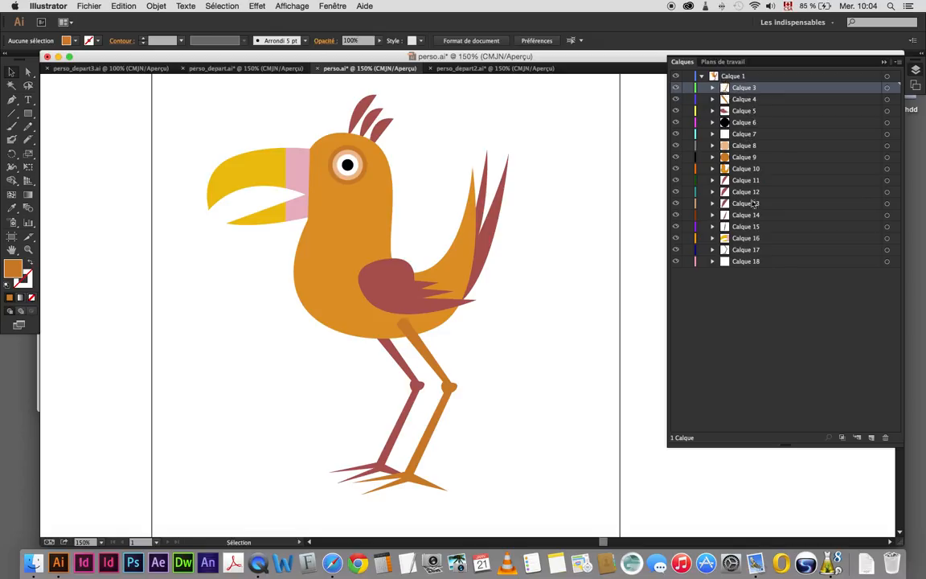
shift+click(750, 262)
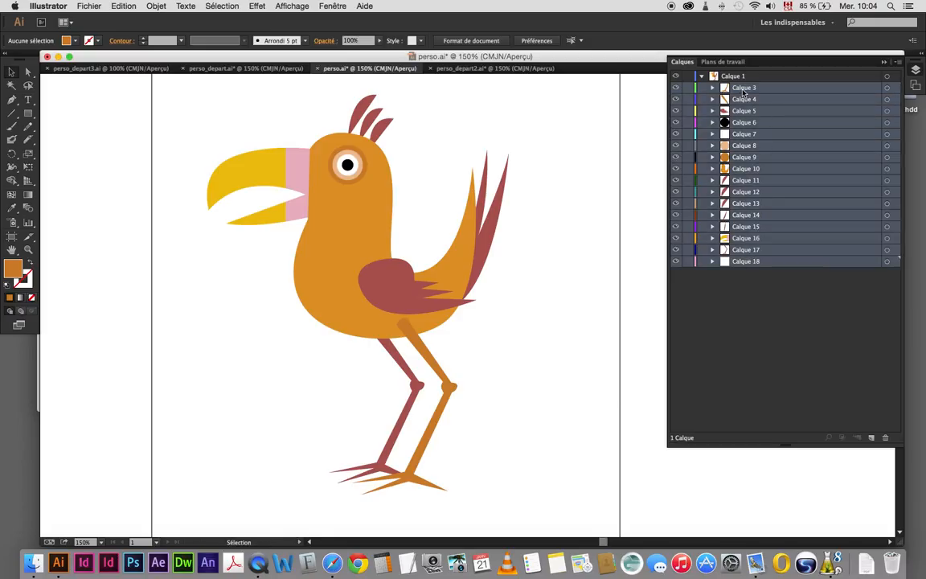
drag(741, 88, 740, 75)
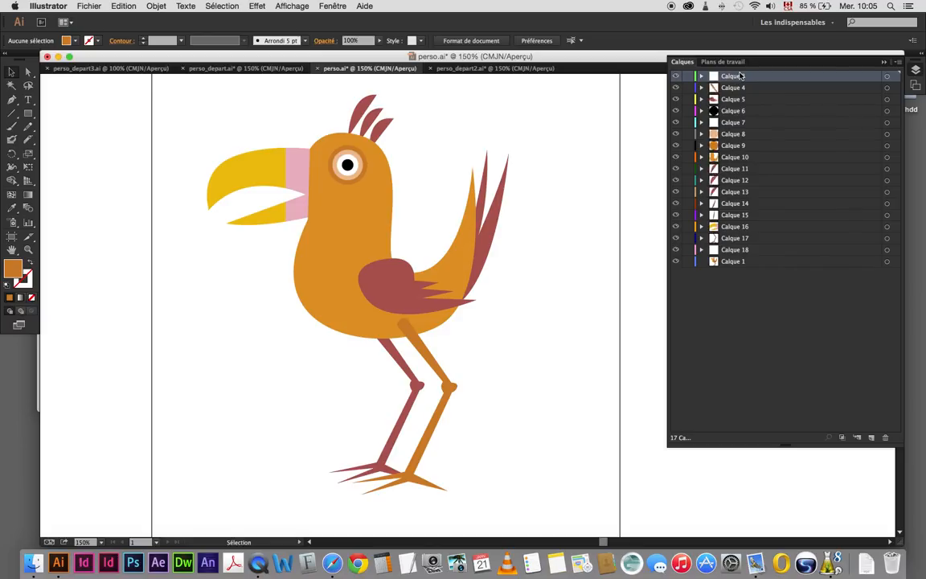
- Toggle the visibility of Calque 3, Calque 4 and Calque 5 to check which body part each one holds
click(675, 77)
click(676, 77)
click(676, 90)
click(676, 89)
click(676, 100)
click(676, 100)
- Switch to perso_depart3.ai and toggle the visibility of the rear leg layers, also checking the pupille layer
key(ctrl+Tab)
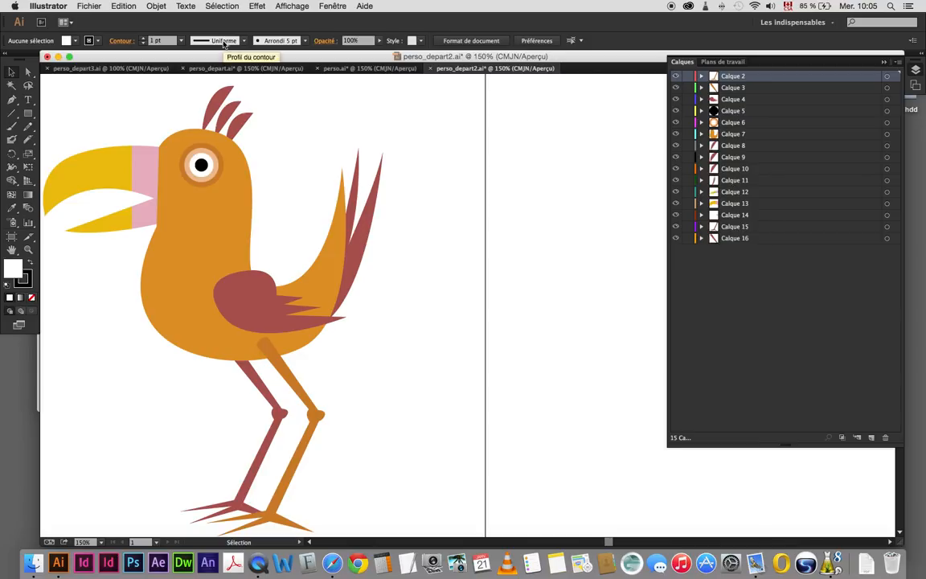
click(133, 69)
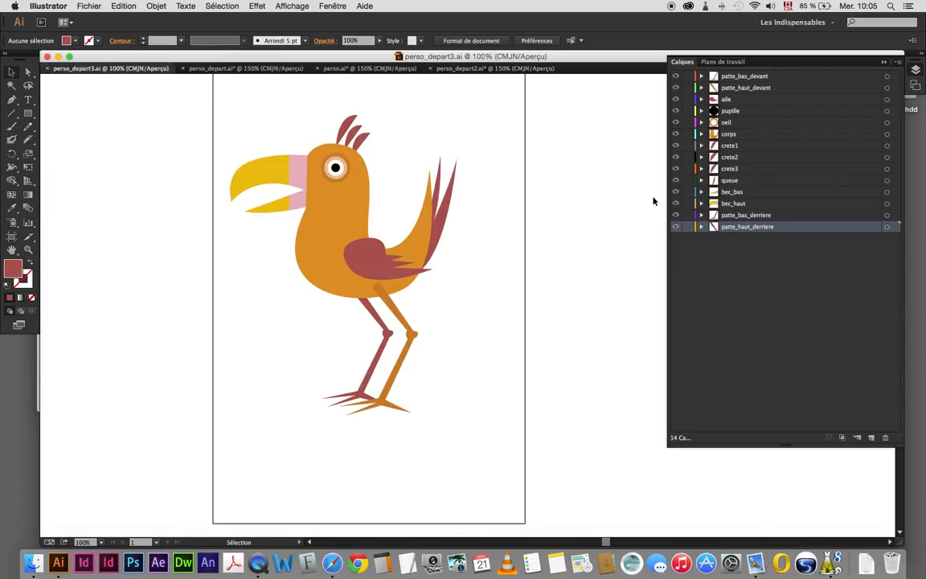
click(677, 228)
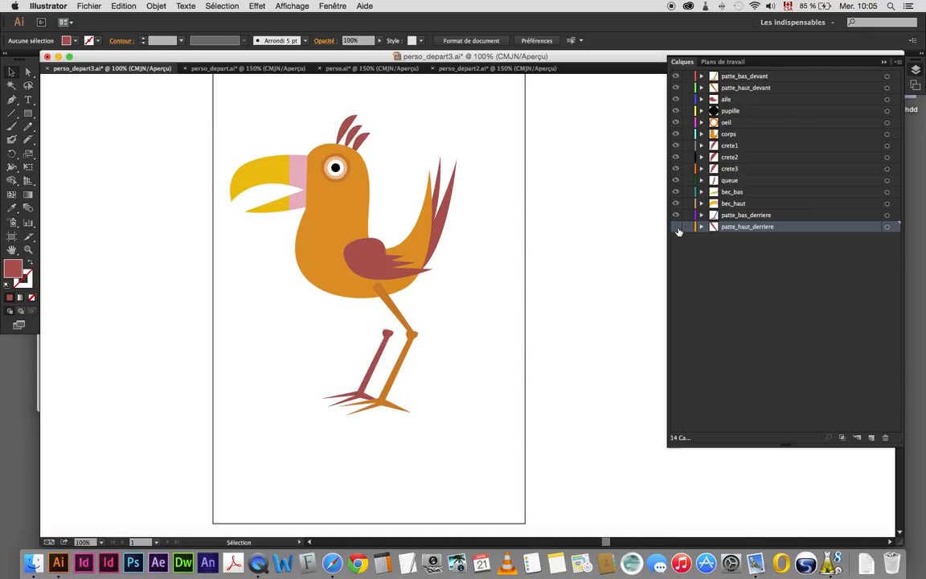
click(676, 215)
click(676, 215)
click(676, 111)
click(729, 112)
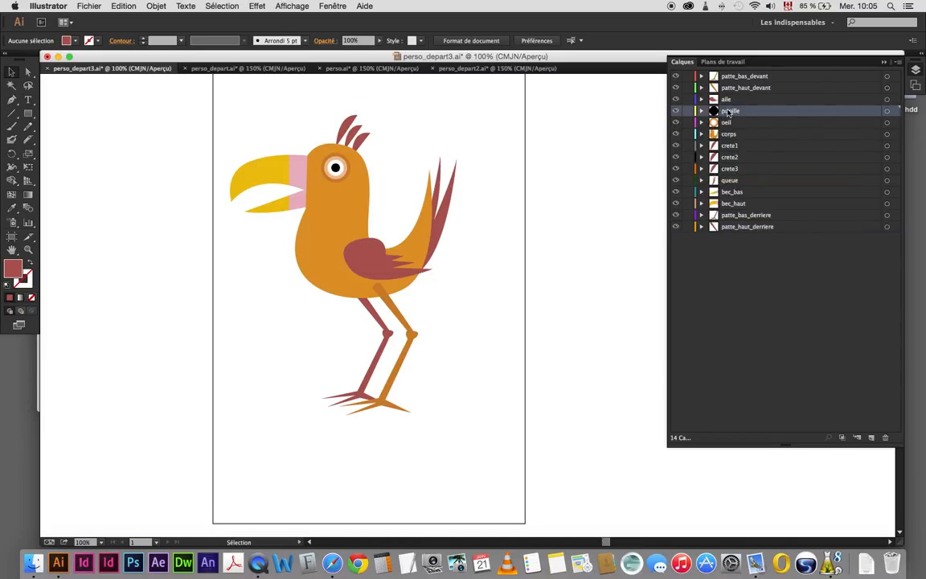
- Expand the oeil layer and its group to examine their contents, and collapse them again
click(719, 122)
click(702, 122)
click(702, 122)
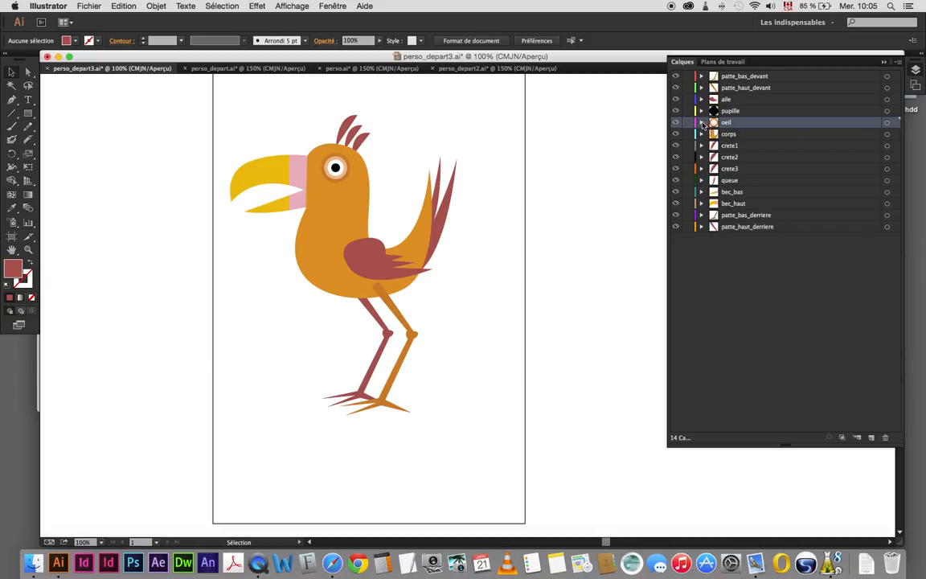
click(702, 122)
click(712, 133)
click(712, 134)
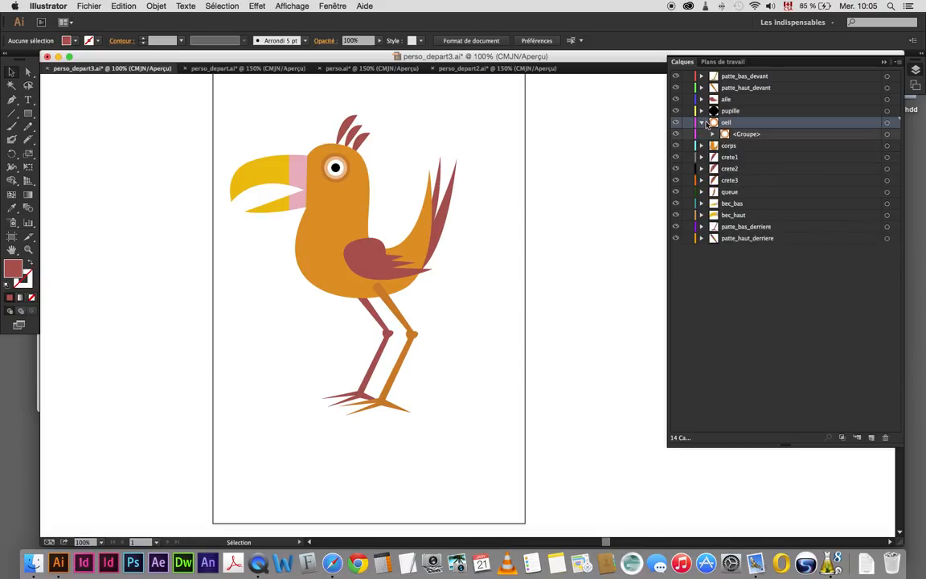
click(702, 123)
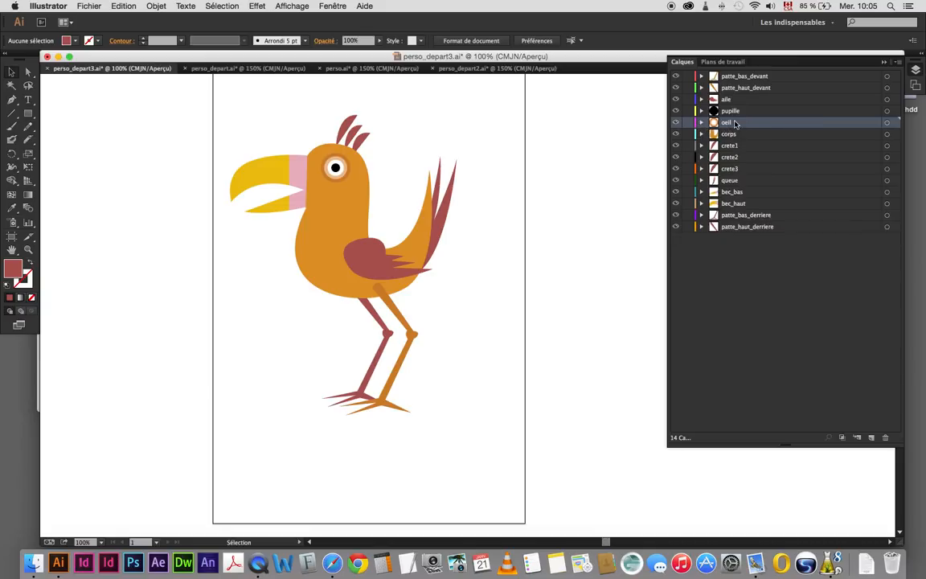
- Switch to After Effects and dismiss its welcome screen
key(super+Tab)
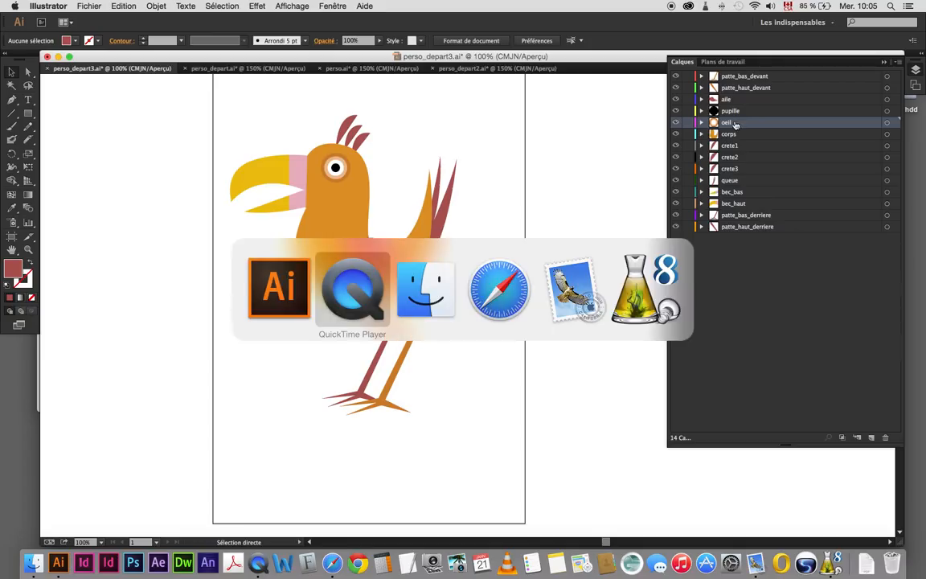
key(super+Tab)
key(super+Tab)
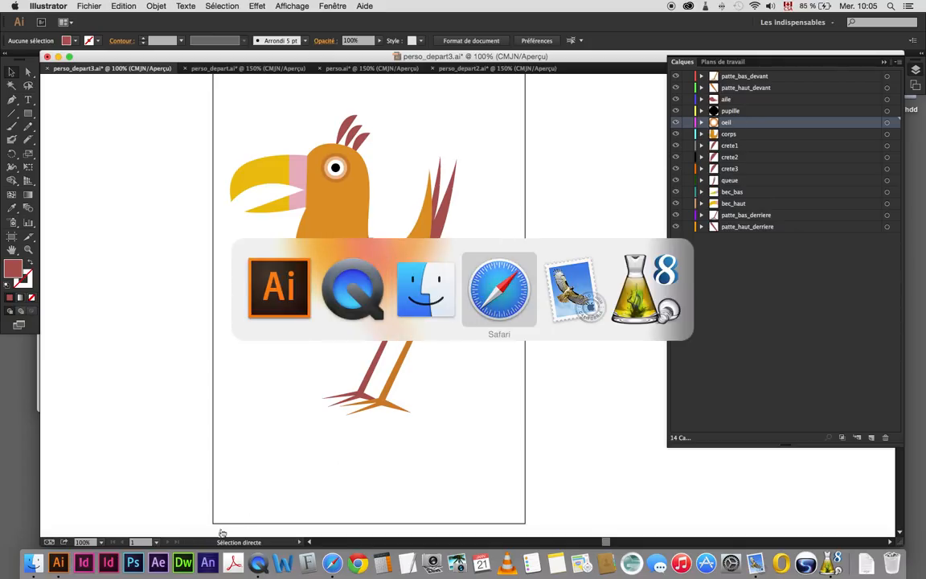
click(161, 564)
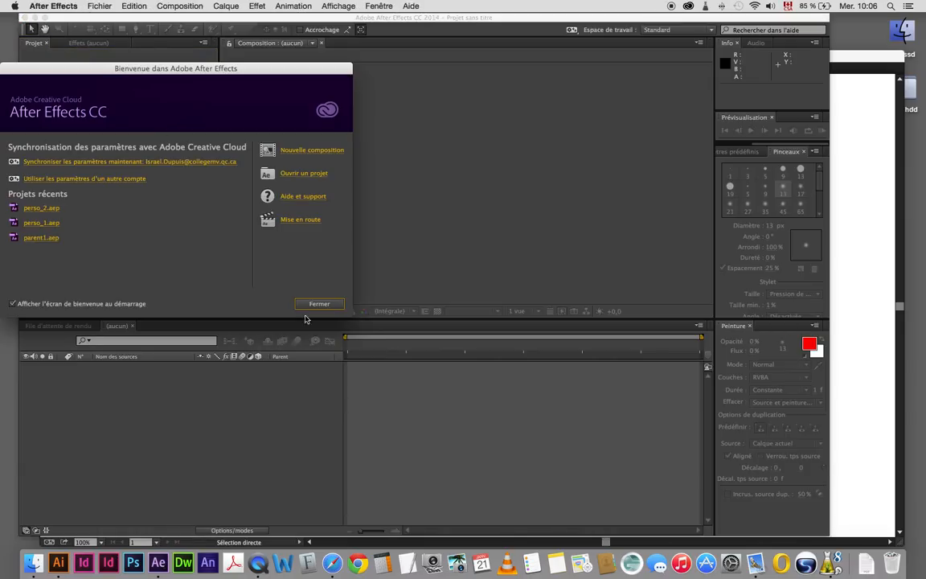
click(309, 305)
- Create a new After Effects project
click(109, 4)
mouse_move(120, 18)
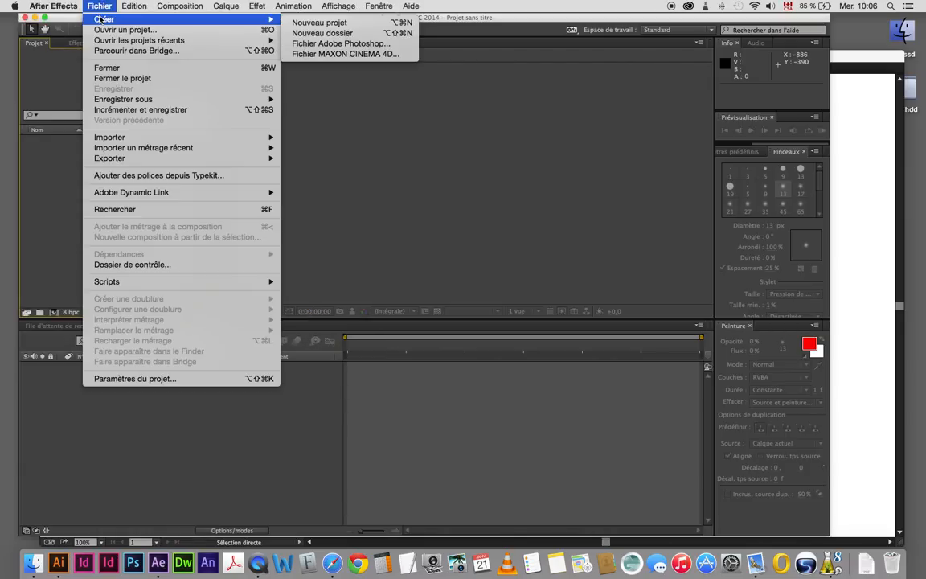
click(386, 24)
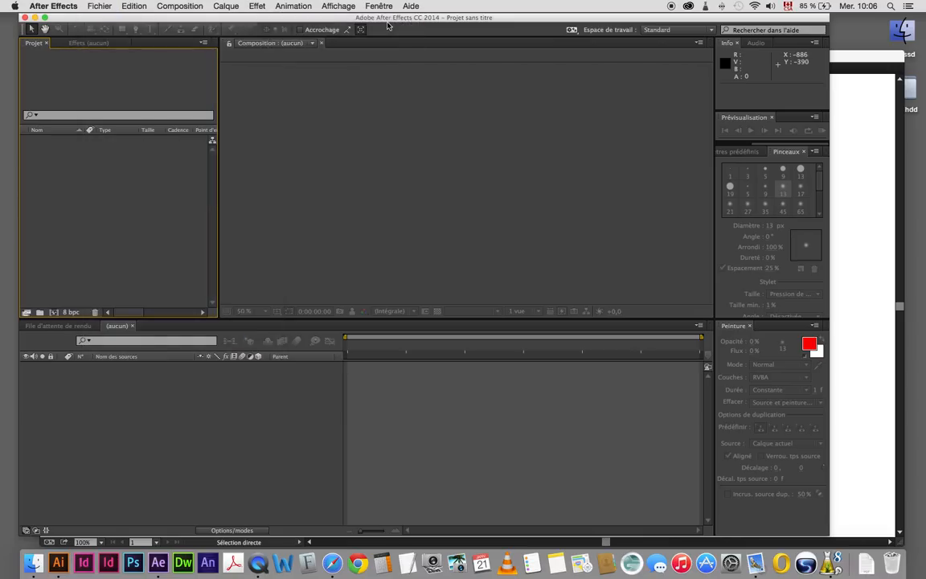
mouse_move(357, 21)
mouse_down()
mouse_move(381, 19)
mouse_move(362, 20)
mouse_up()
- Save the project under the file name Projet sans titre.aep
click(99, 6)
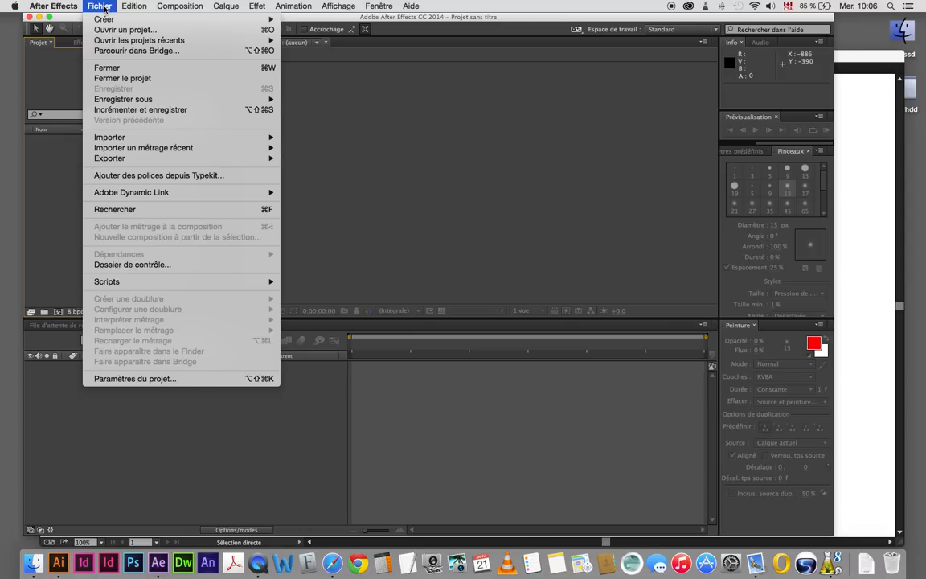
mouse_move(161, 99)
click(317, 98)
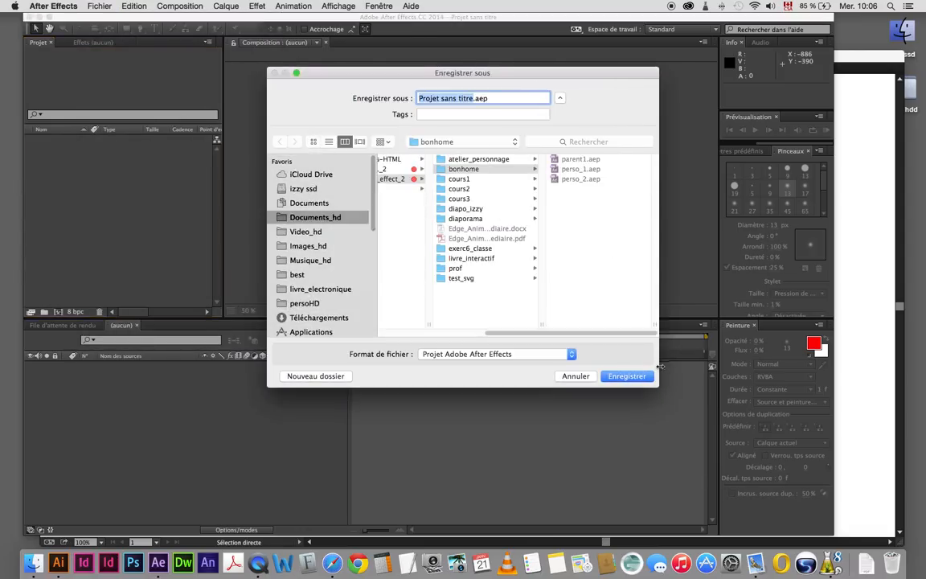
click(582, 341)
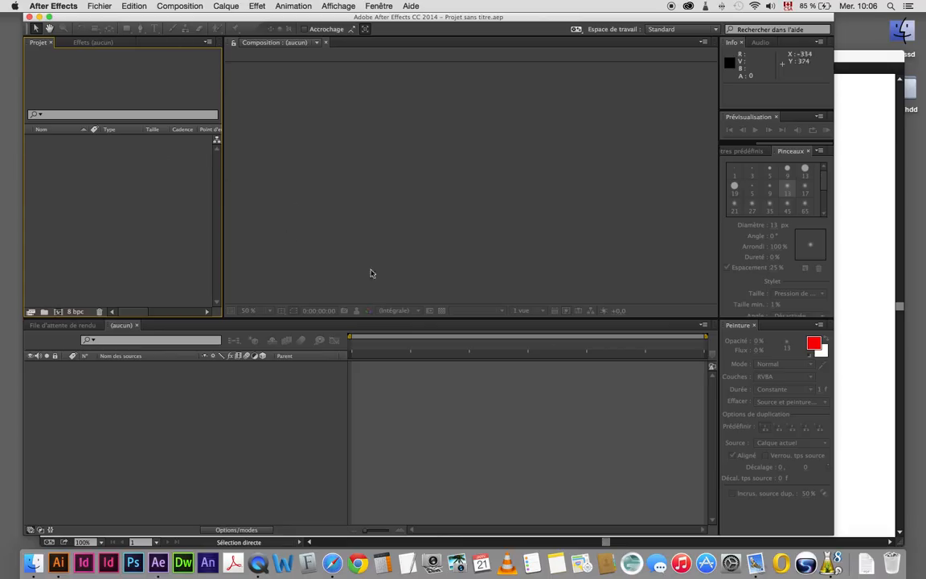
- Import perso_depart3.ai from the atelier_personnage folder as a composition that keeps the layer sizes (Composition – Conserver les tailles de calque)
click(98, 6)
mouse_move(157, 137)
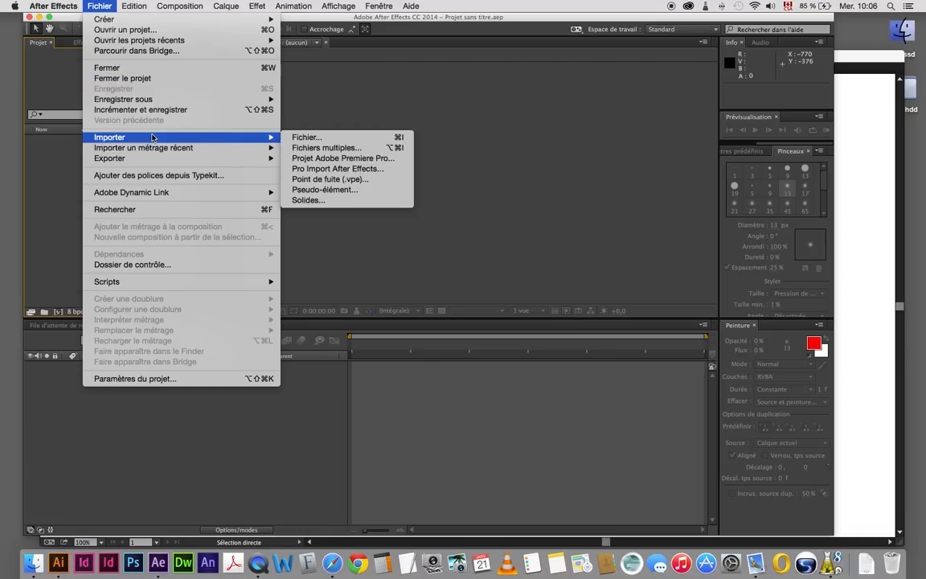
click(381, 138)
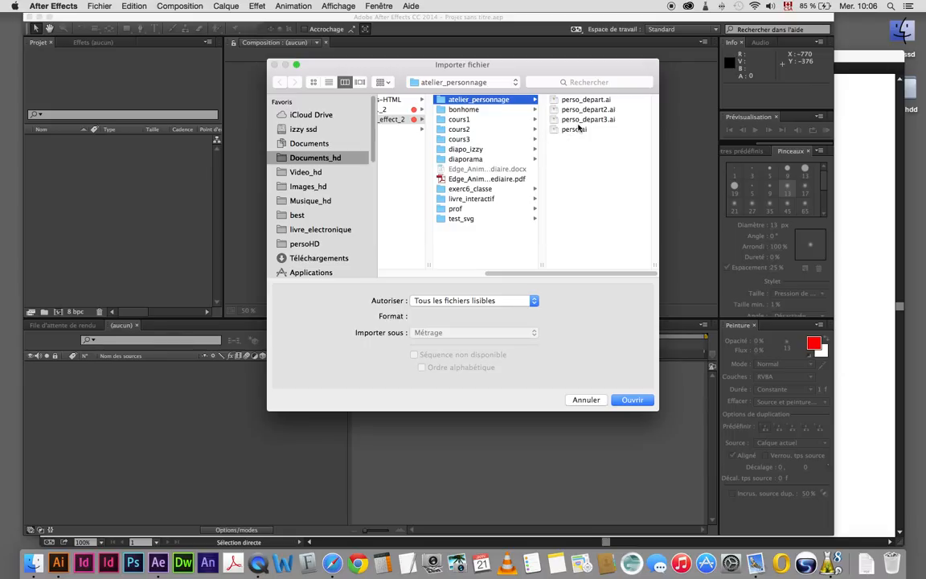
click(578, 120)
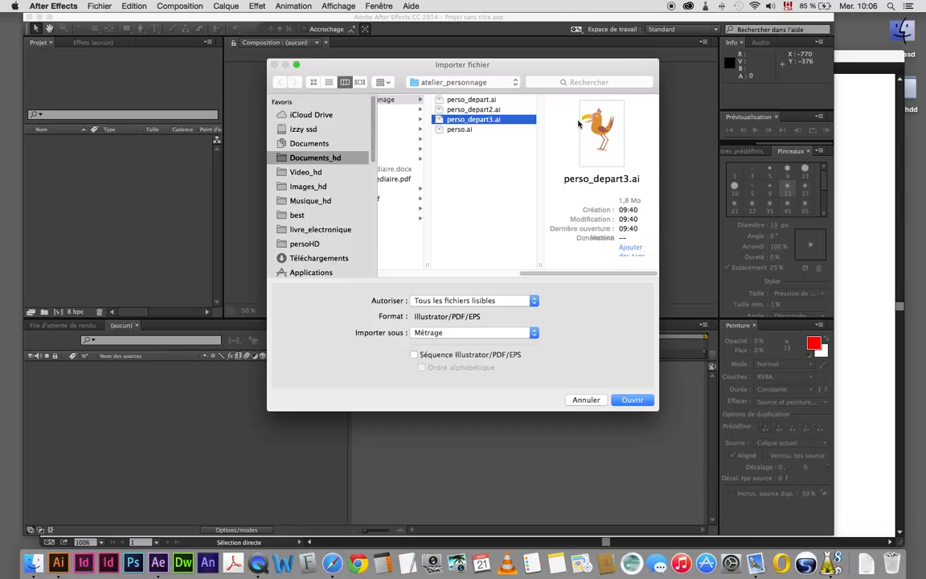
click(412, 332)
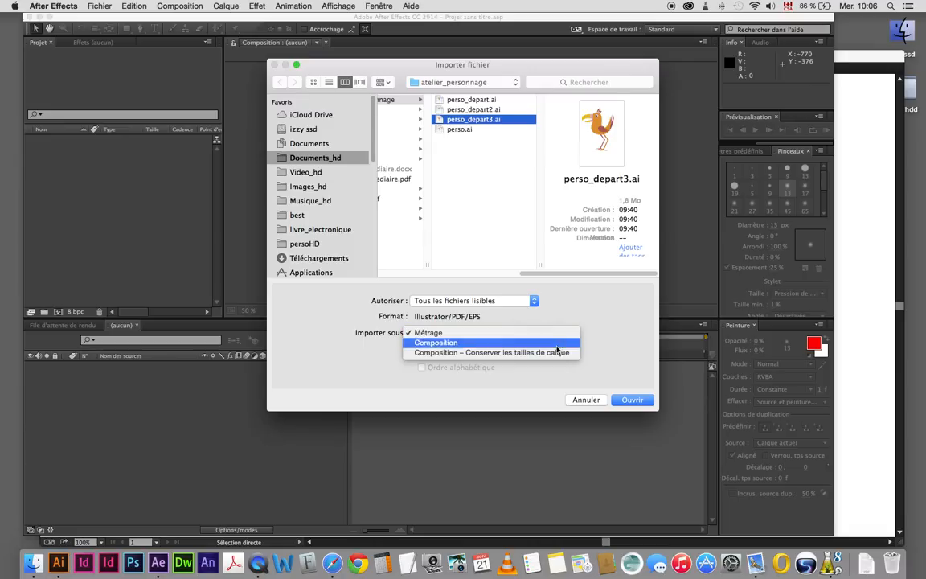
click(555, 352)
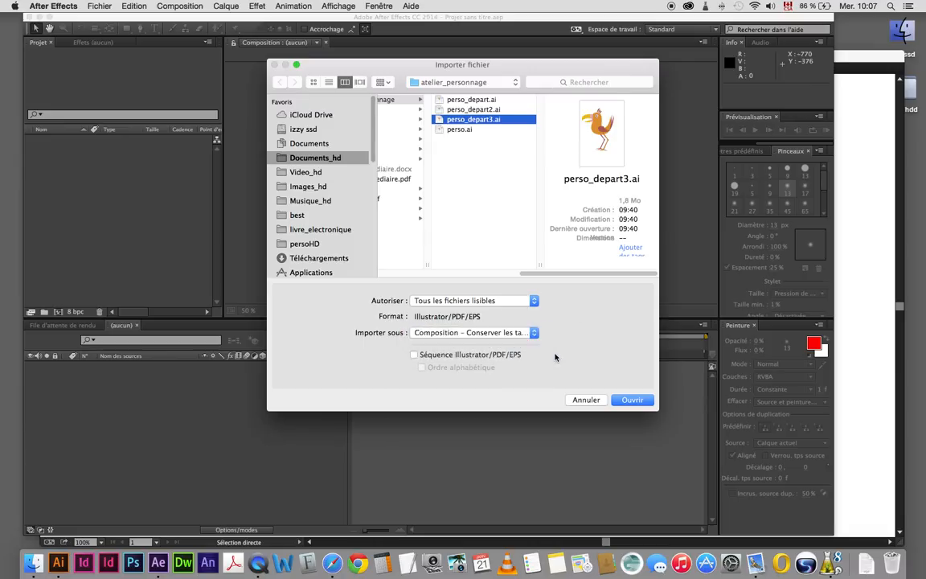
click(631, 399)
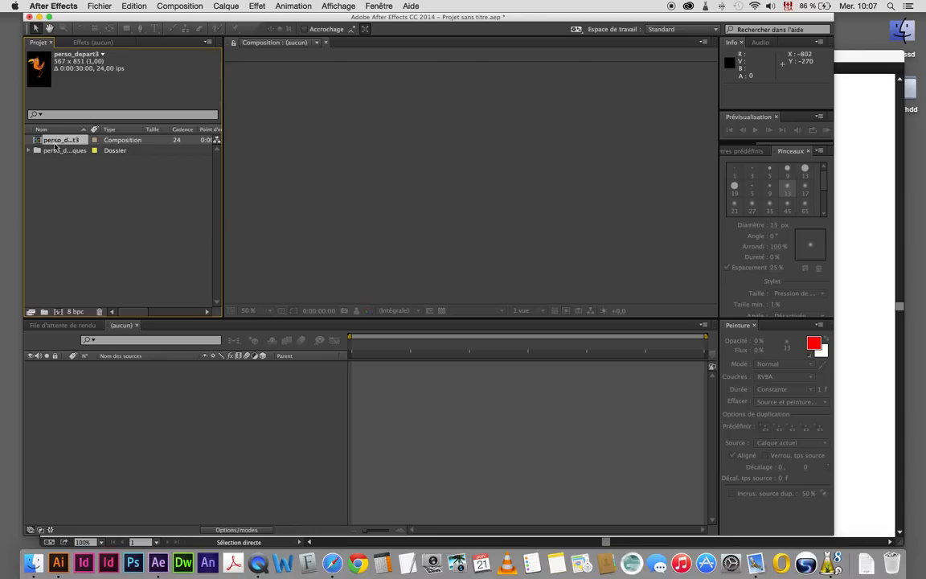
- Expand the imported layers folder, examine several of its body-part files such as bec_bas, bec_haut and aile, and collapse it
click(27, 151)
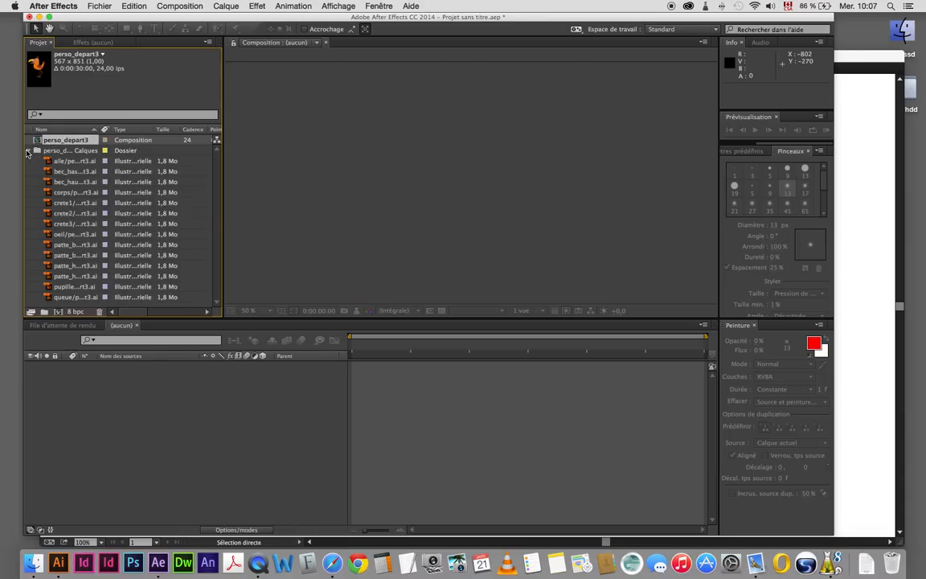
click(65, 171)
click(63, 183)
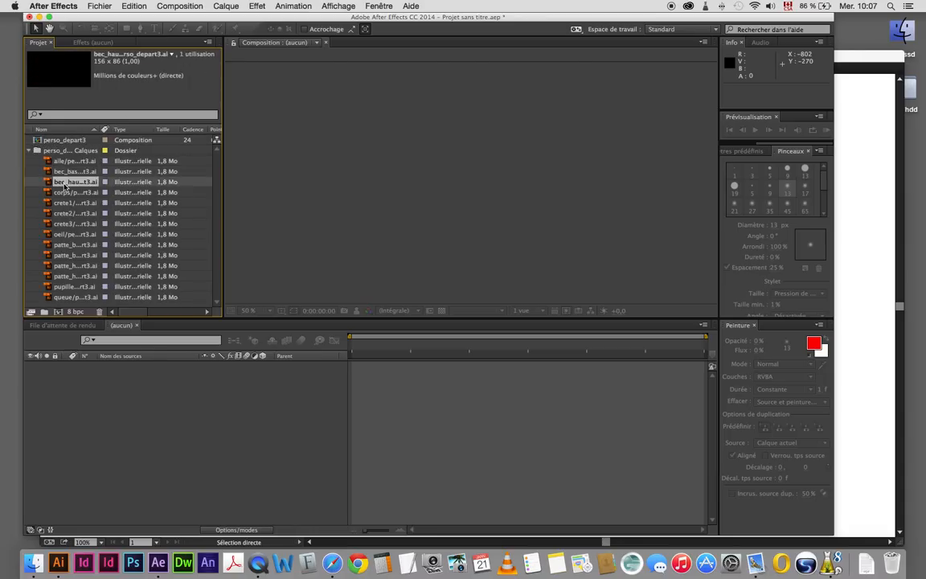
click(65, 203)
click(69, 223)
click(53, 161)
click(27, 151)
- Open the perso_depart3 composition and toggle the visibility of the patte_haut_derriere and patte_bas_derriere layers to check them
double_click(37, 140)
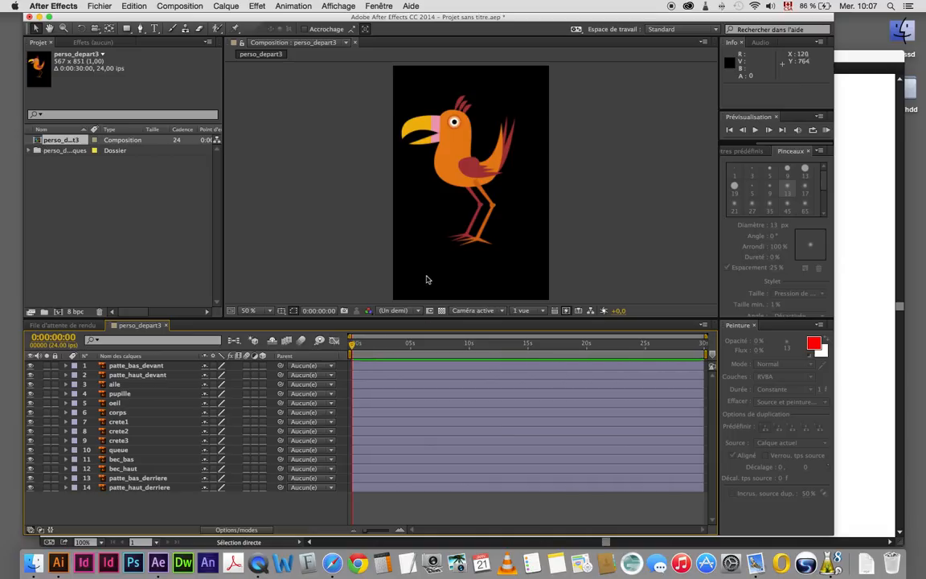
click(31, 488)
click(32, 479)
click(31, 480)
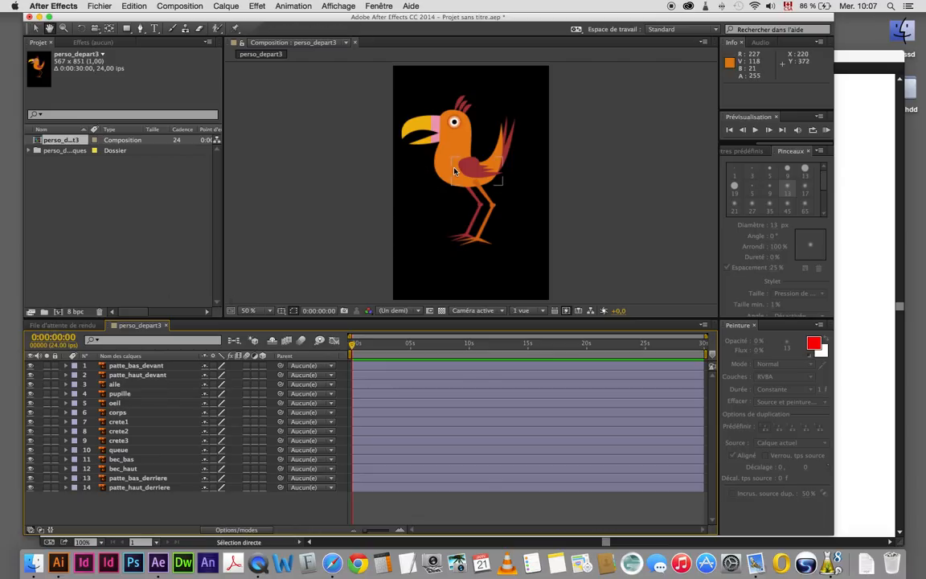
- Examine the top of the front leg and its overlap with the body at 100% and closer magnification
click(268, 311)
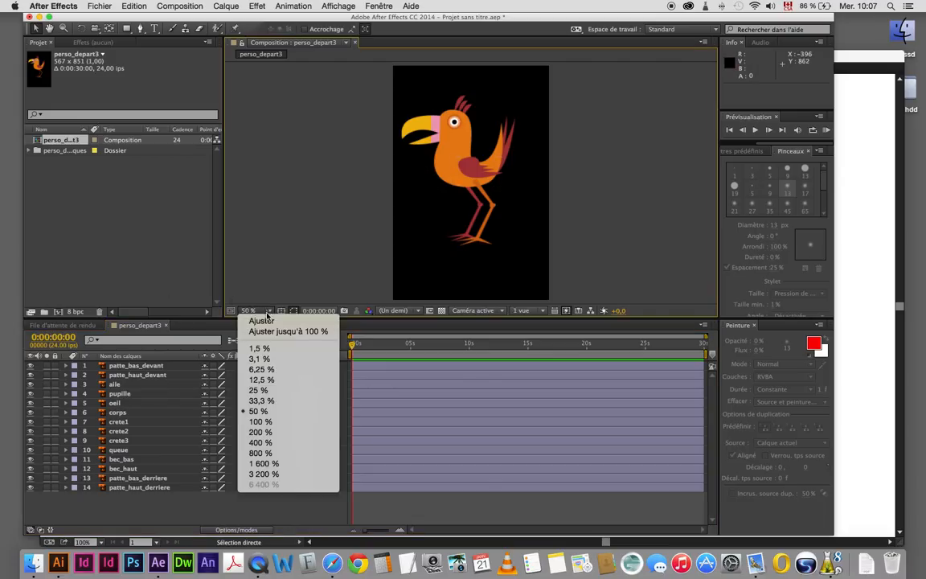
click(260, 421)
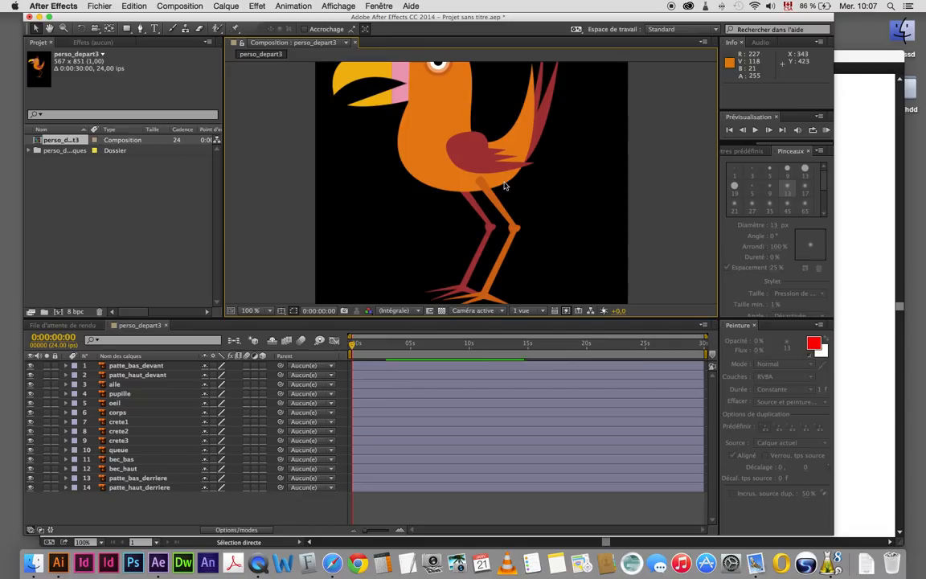
scroll(479, 175, up, 2)
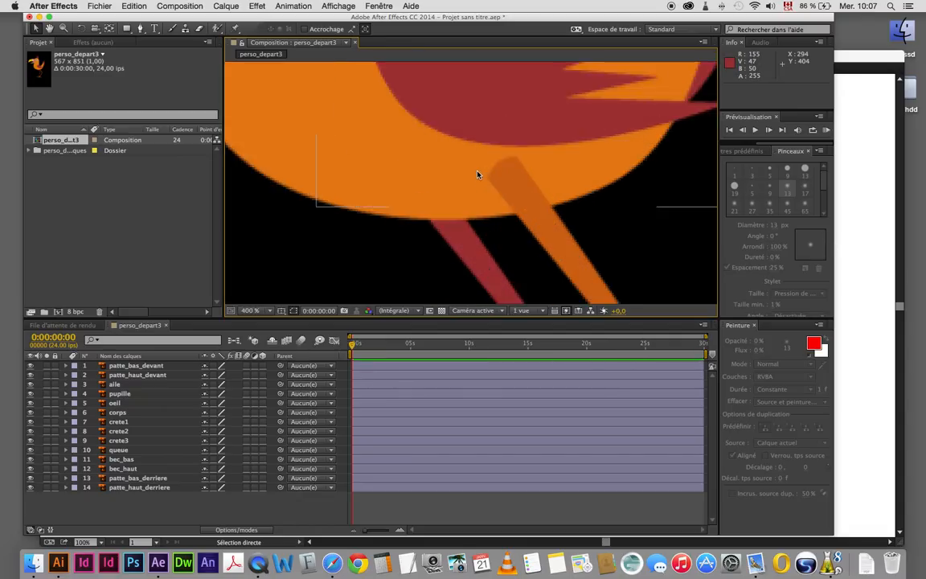
scroll(478, 175, down, 3)
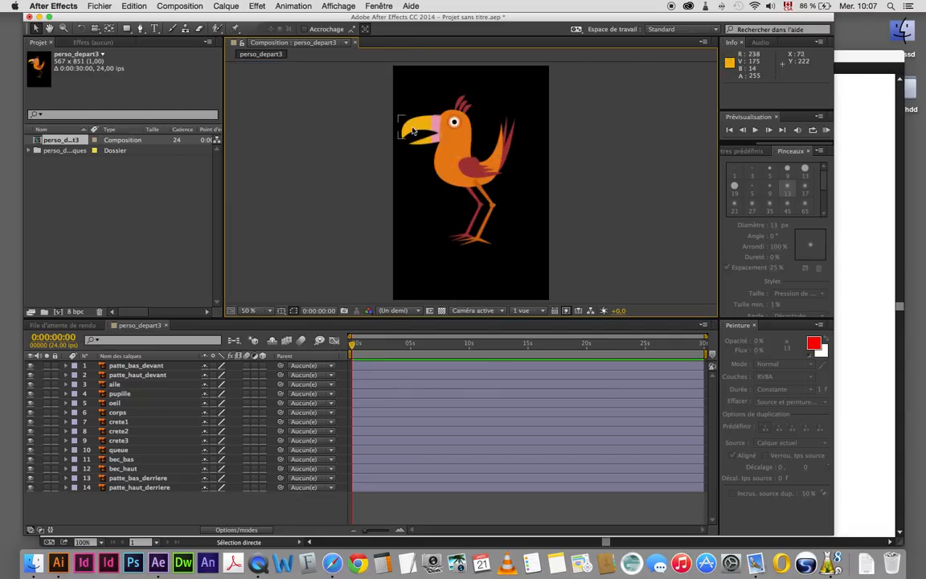
- Try rotating the bec_haut layer around its default centred anchor point, undoing each rotation
click(412, 130)
click(81, 29)
drag(399, 127, 426, 134)
key(super+z)
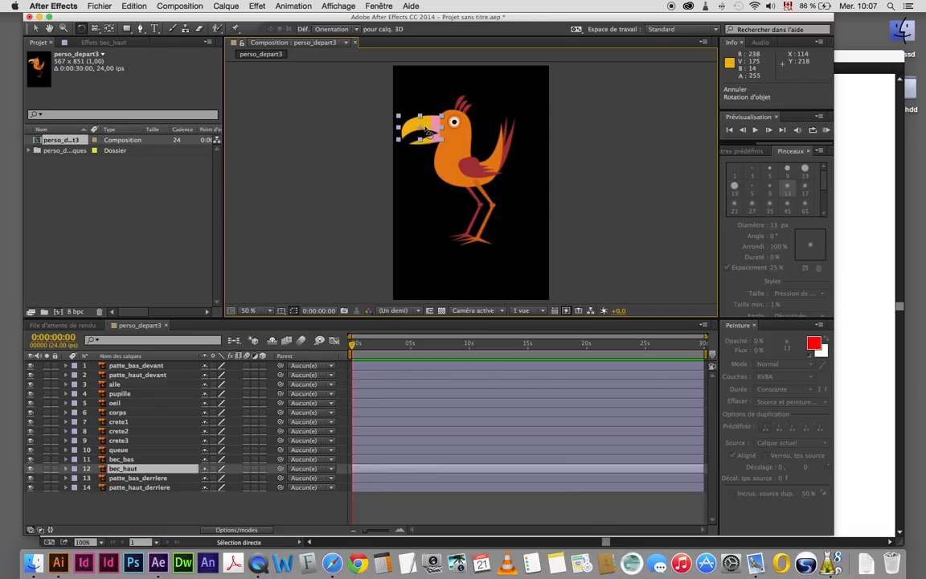
mouse_move(428, 131)
mouse_down()
mouse_move(382, 123)
mouse_move(442, 128)
mouse_move(435, 125)
mouse_up()
key(super+z)
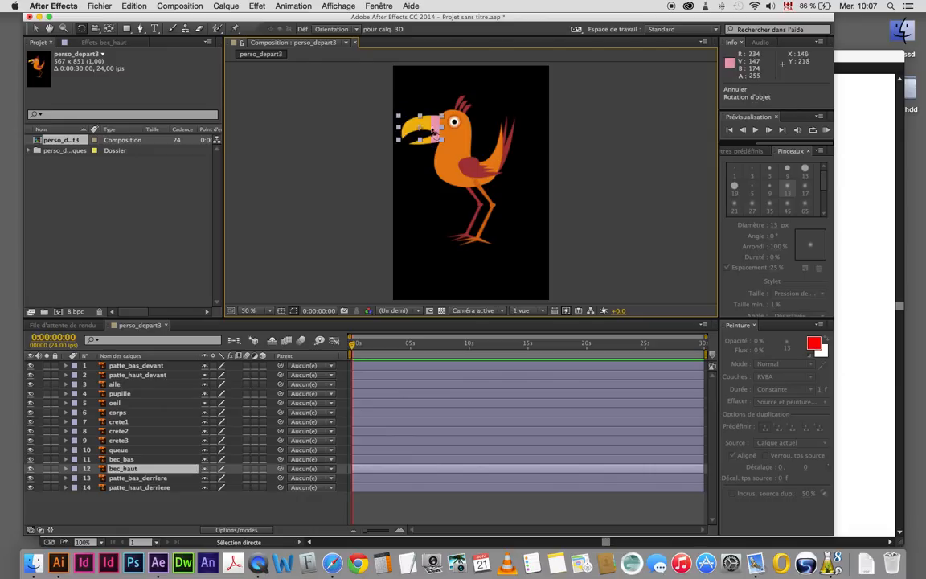
- Move the anchor point of the patte_haut_derriere layer to the hip at the top of the thigh, by about -18, -30
click(180, 489)
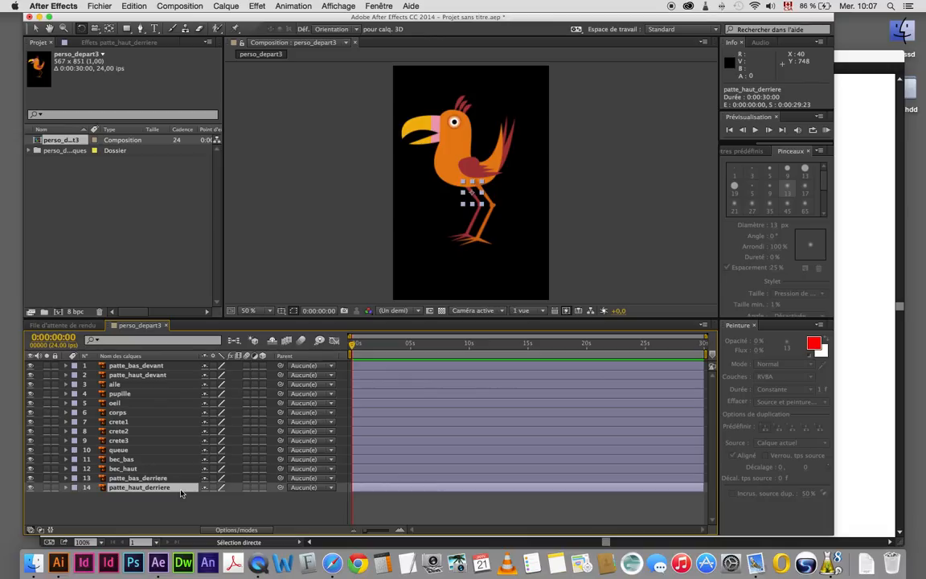
click(110, 28)
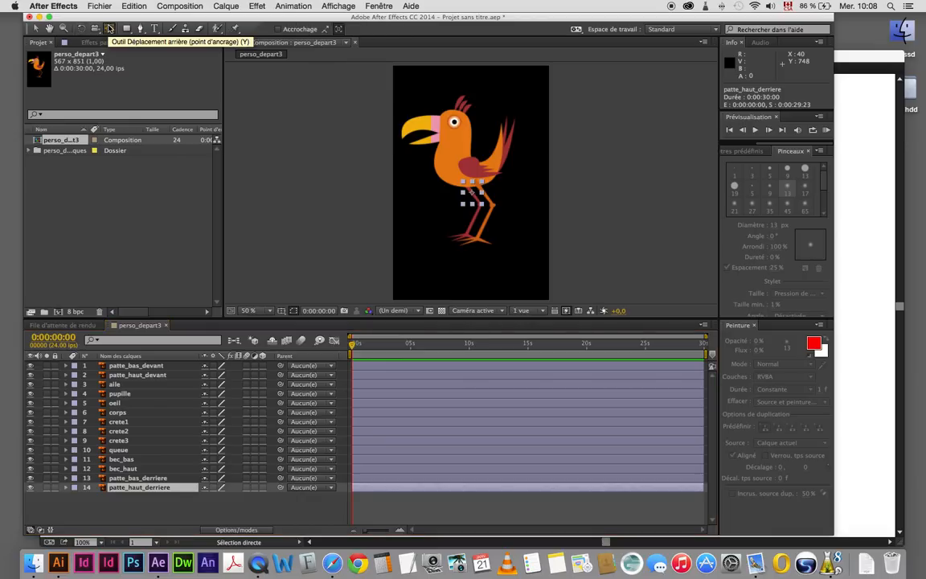
drag(471, 193, 480, 206)
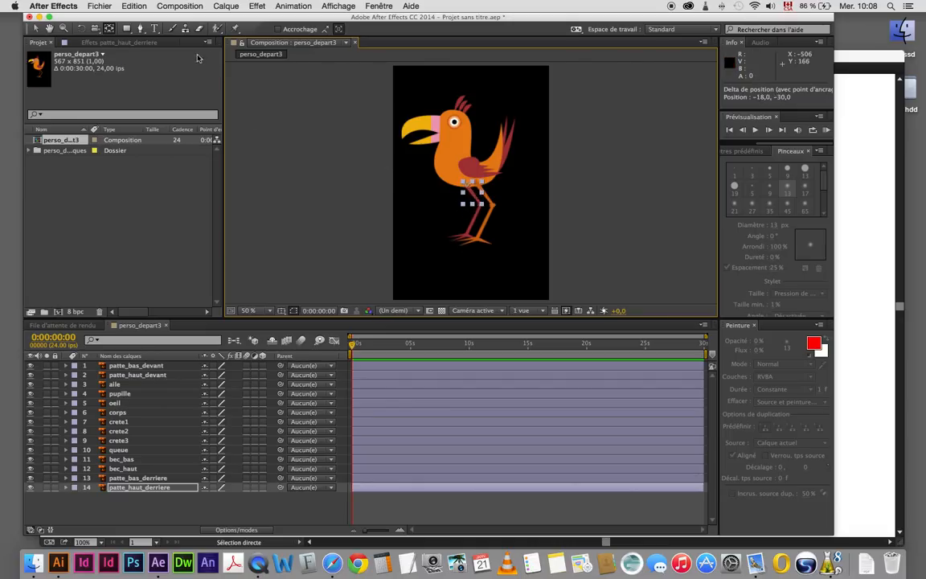
- Test the rotation of the patte_haut_derriere layer around its hip anchor point, then undo it
click(81, 29)
drag(438, 193, 490, 265)
key(super+z)
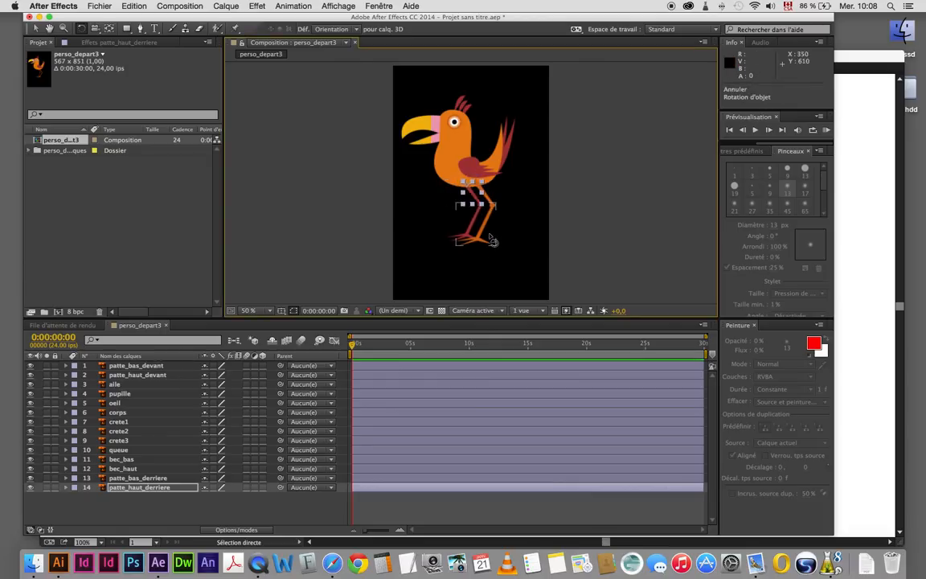
- Try rotating the patte_bas_devant layer by about 190° around its centred anchor point, then undo the rotation
click(476, 230)
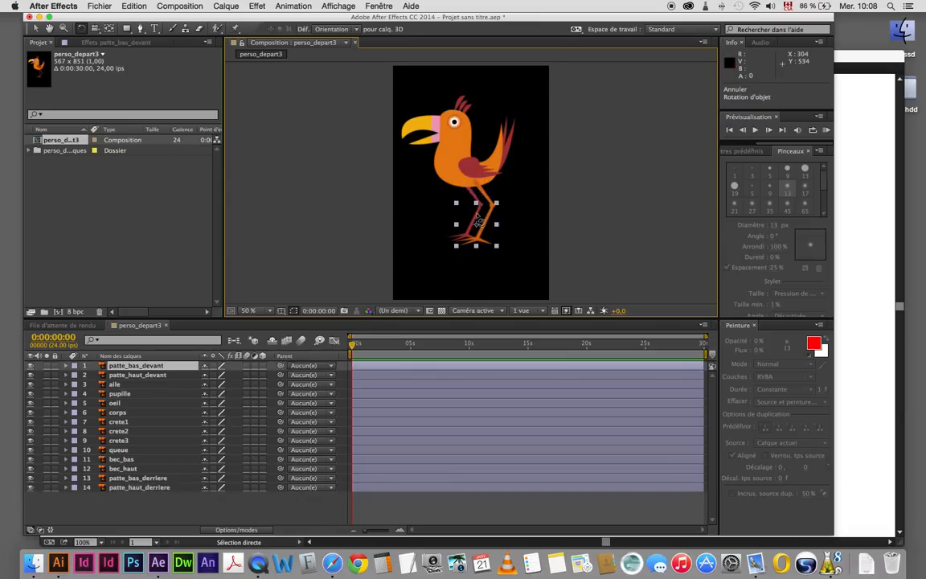
drag(476, 227, 478, 213)
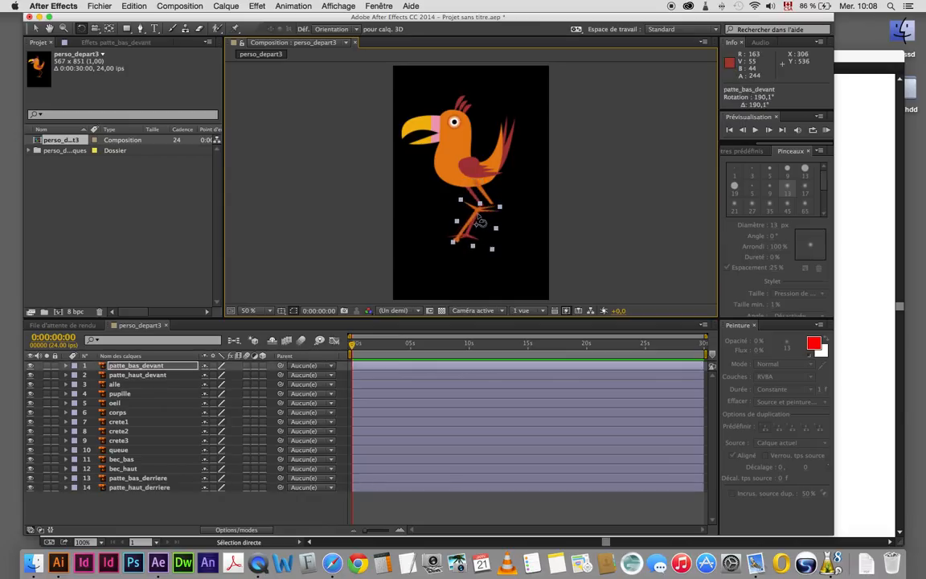
key(super+z)
- Move the anchor point of the patte_bas_devant layer up to knee height, by about 12, -66
click(36, 29)
click(279, 208)
click(472, 237)
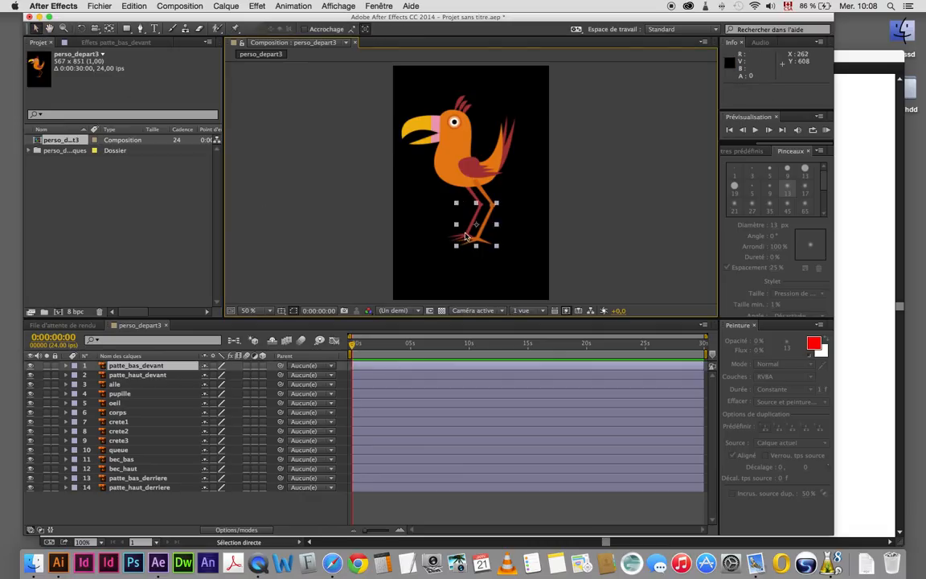
click(108, 28)
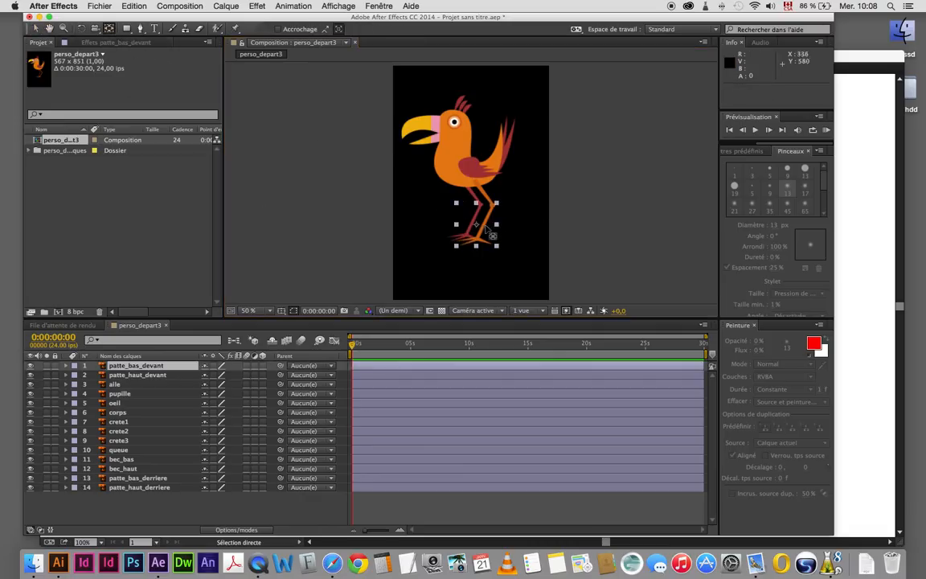
mouse_move(479, 227)
mouse_down()
mouse_move(479, 207)
mouse_move(483, 217)
mouse_up()
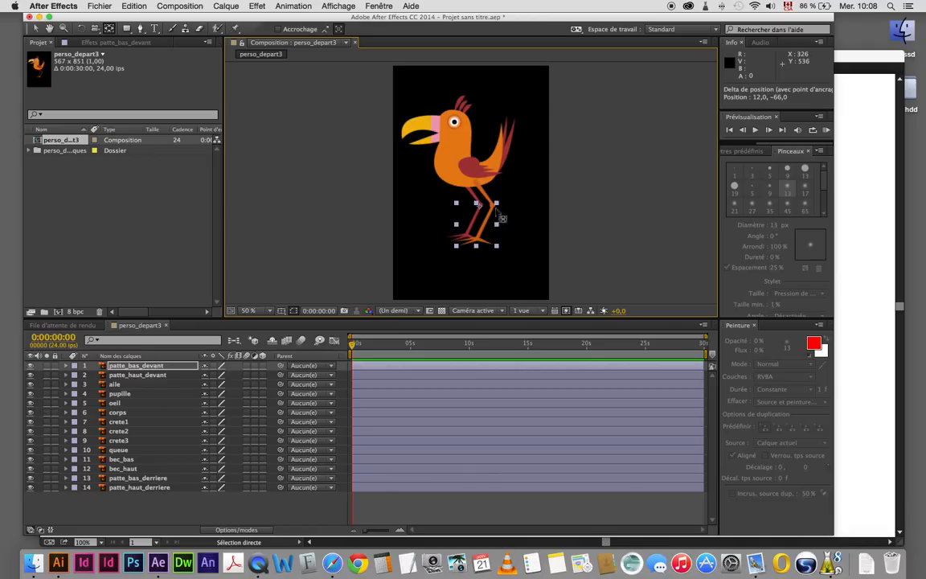
- Move the queue layer's anchor point to the base of the tail by about -40, 74, and select the pupille and crete1 layers in turn
click(513, 149)
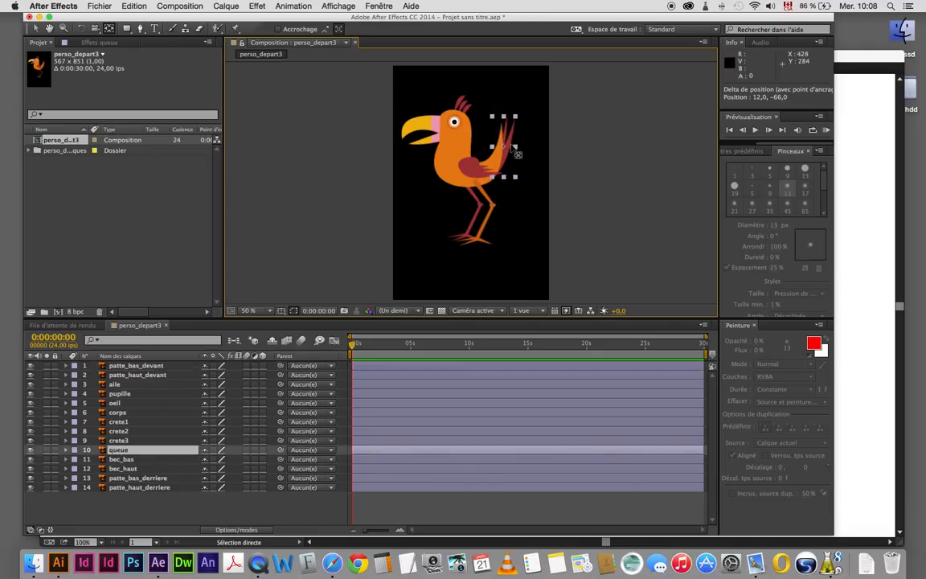
key(Return)
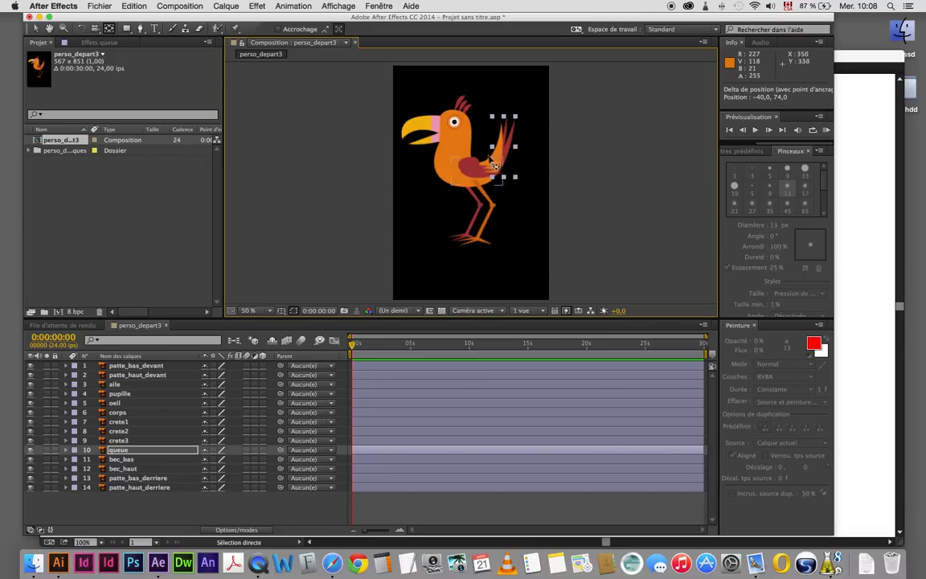
click(456, 125)
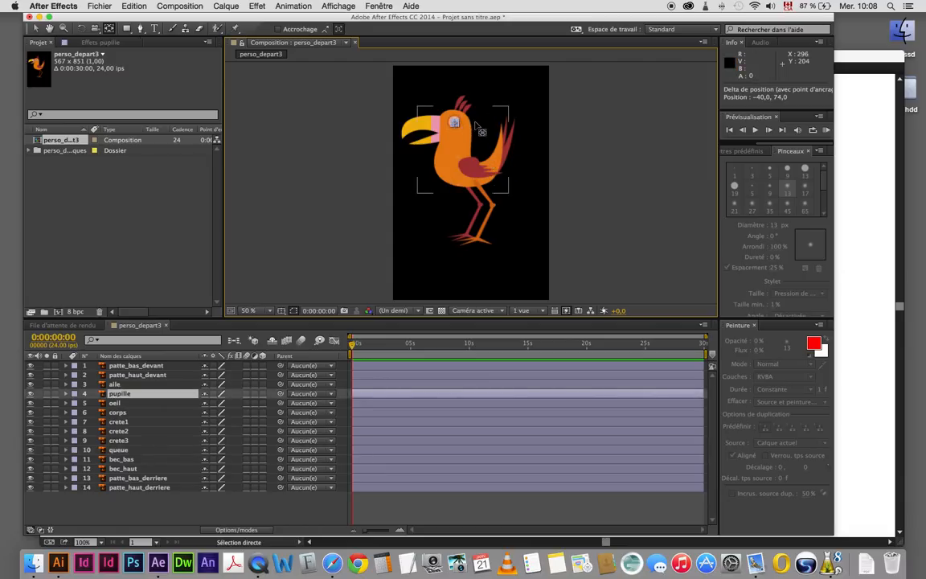
click(460, 103)
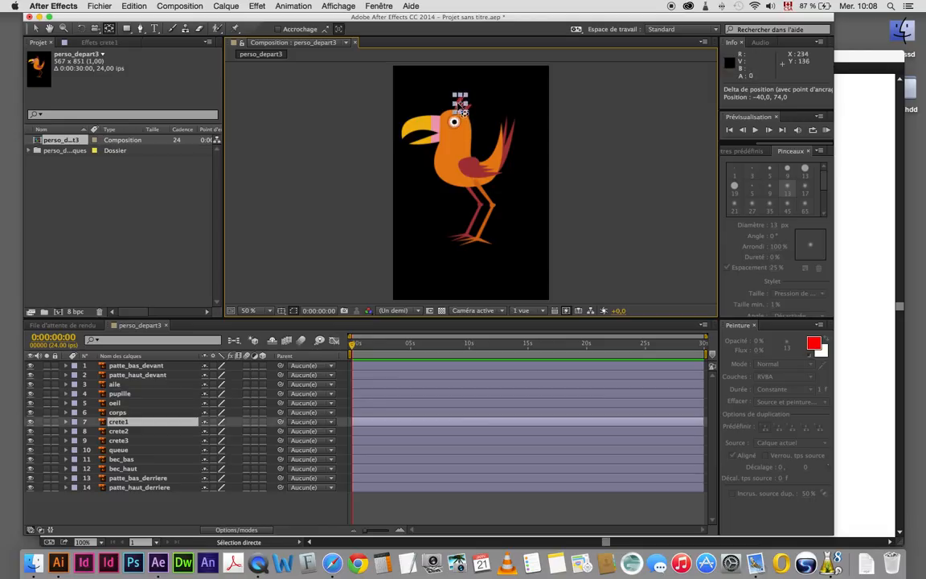
- Move the anchor point of the bec_haut layer to where the beak meets the head, by about 68, -8
click(418, 135)
click(407, 129)
drag(411, 129, 441, 134)
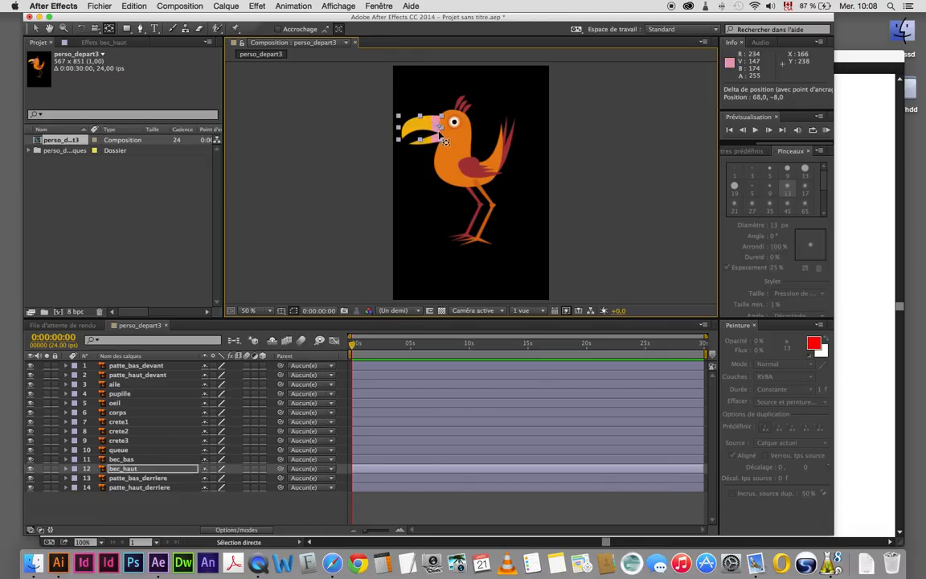
- Test opening the beak by rotating bec_haut about 5.8° around its repositioned anchor point, then undo the rotation and deselect the layer
click(81, 28)
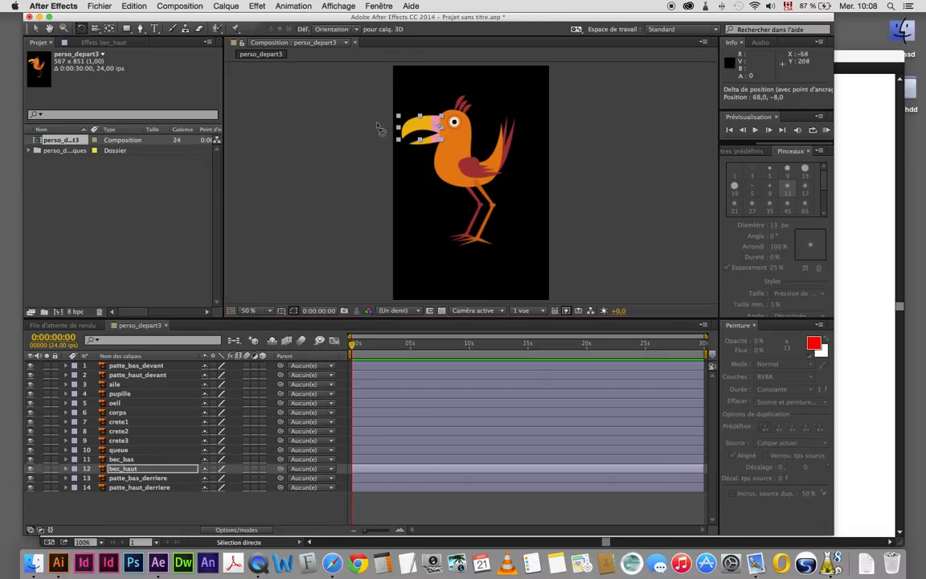
mouse_move(397, 116)
mouse_down()
mouse_move(400, 125)
mouse_move(396, 111)
mouse_up()
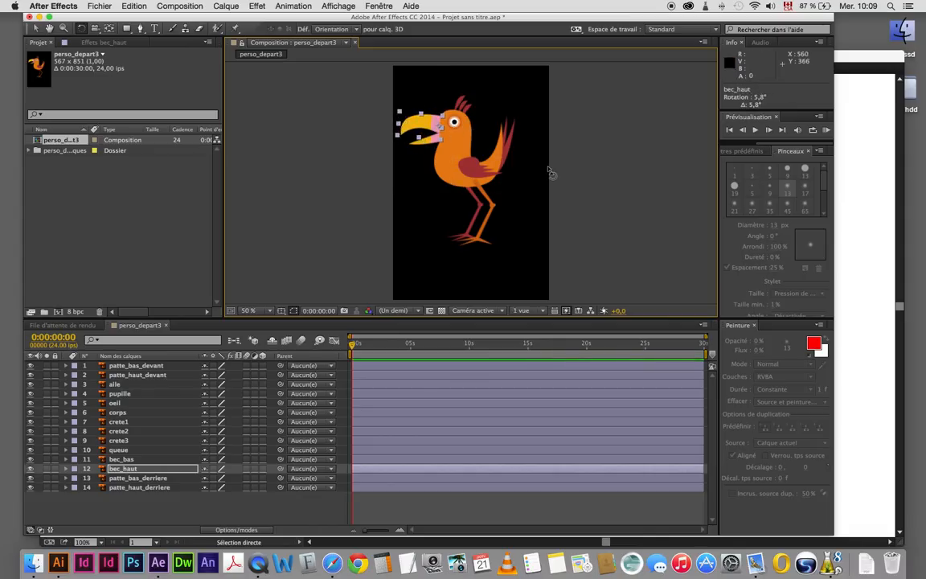
key(super+z)
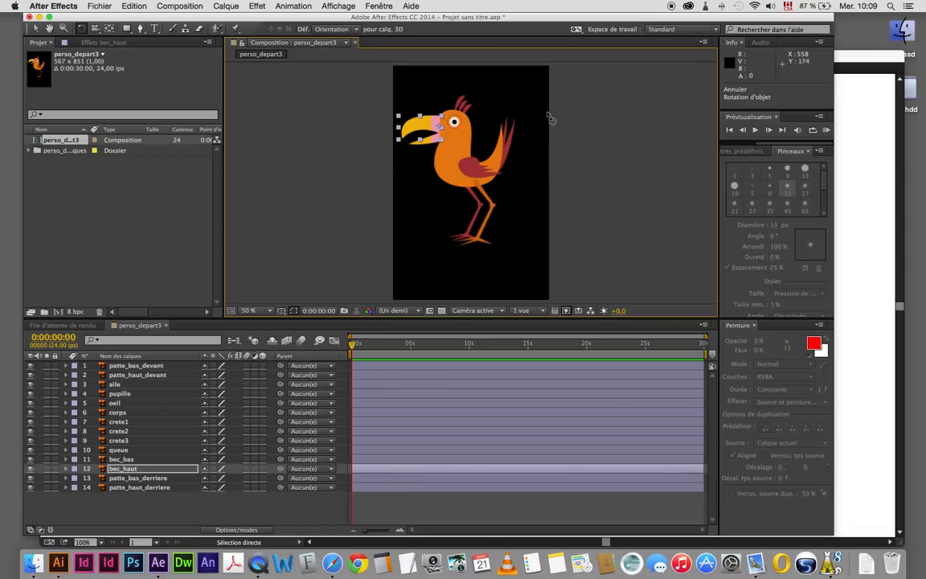
click(35, 29)
click(271, 156)
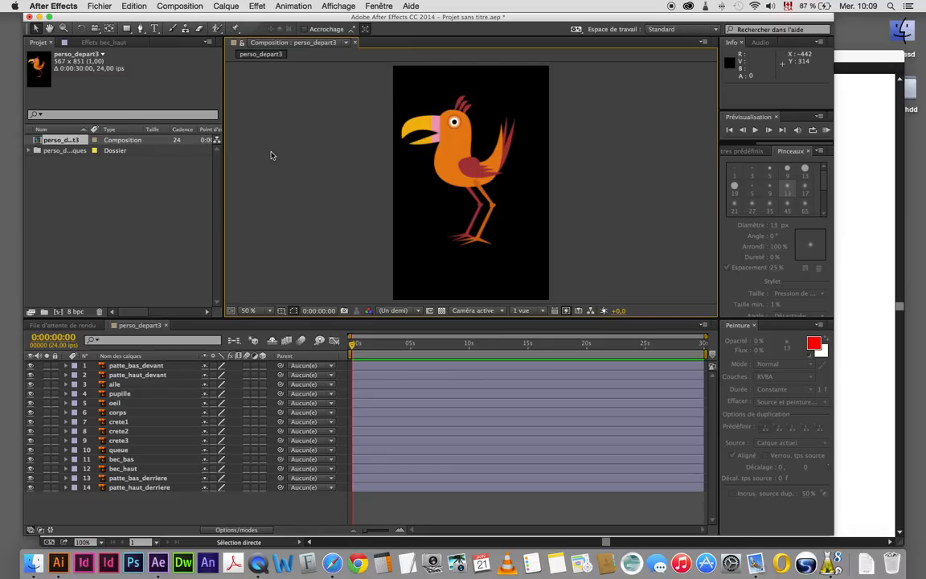
- Test rotating the patte_haut_derriere layer by about 54° independently of the lower leg, then undo the rotation and deselect it
key(w)
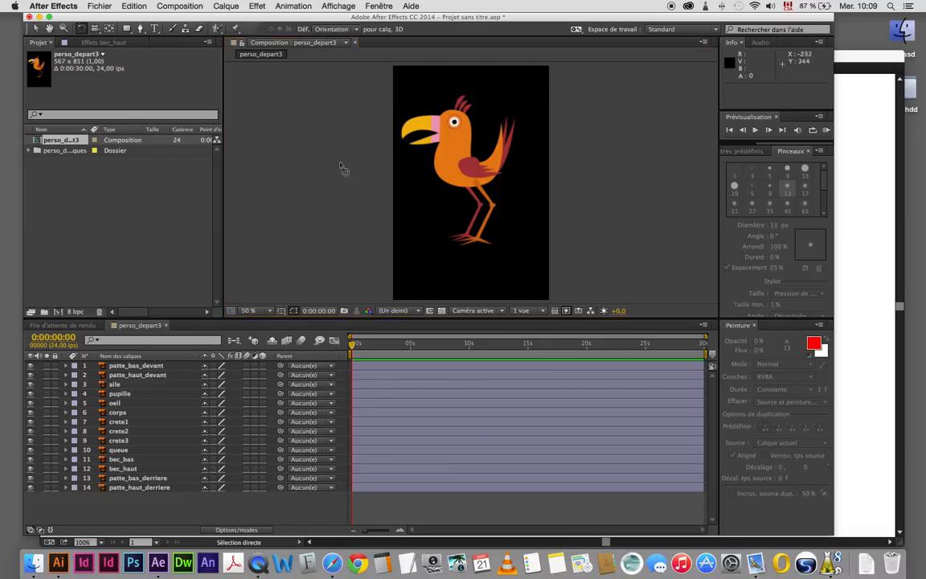
click(478, 229)
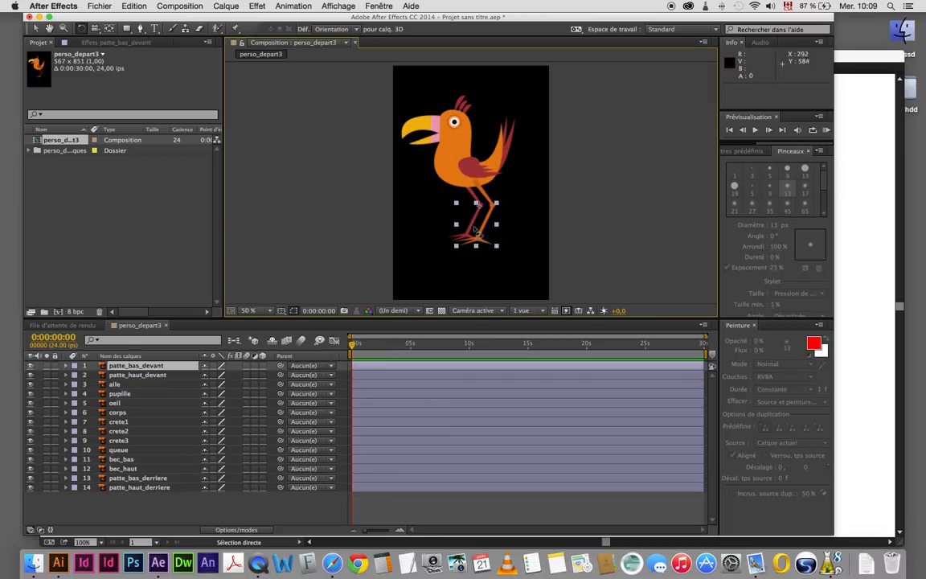
click(481, 208)
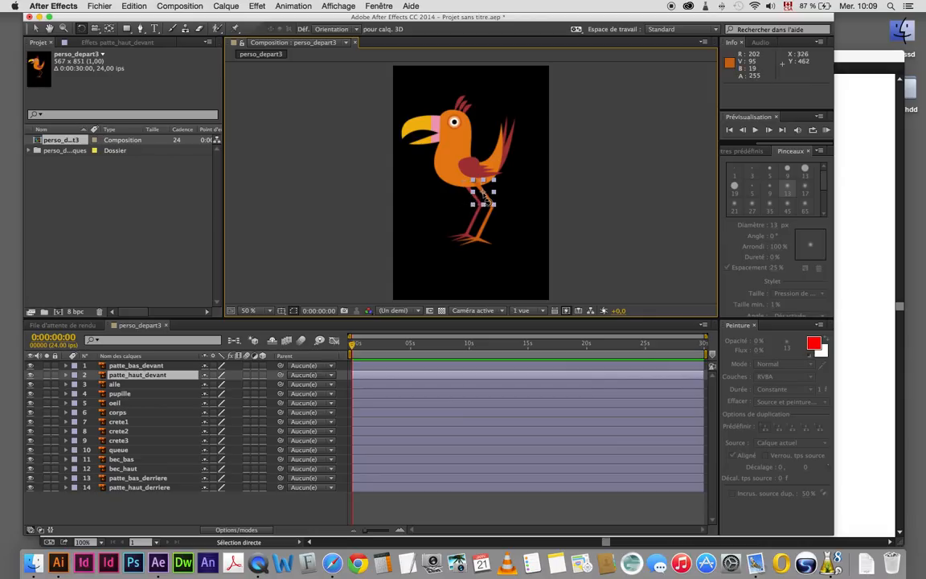
drag(473, 203, 471, 235)
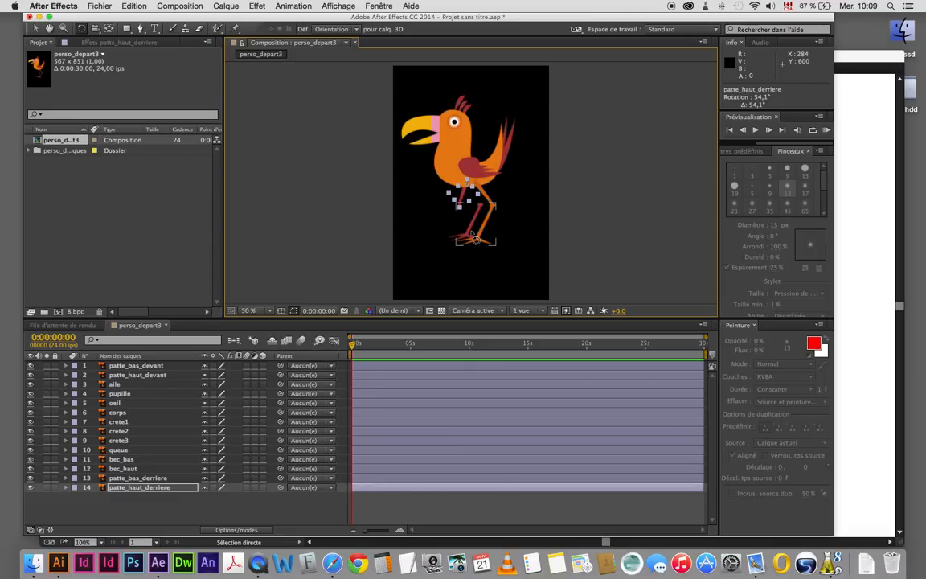
key(super+z)
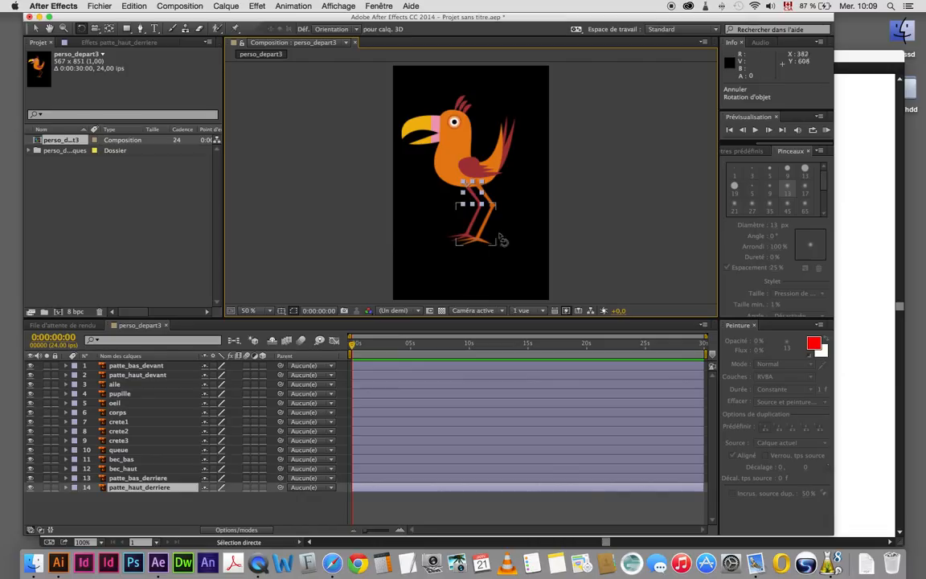
click(35, 28)
click(283, 199)
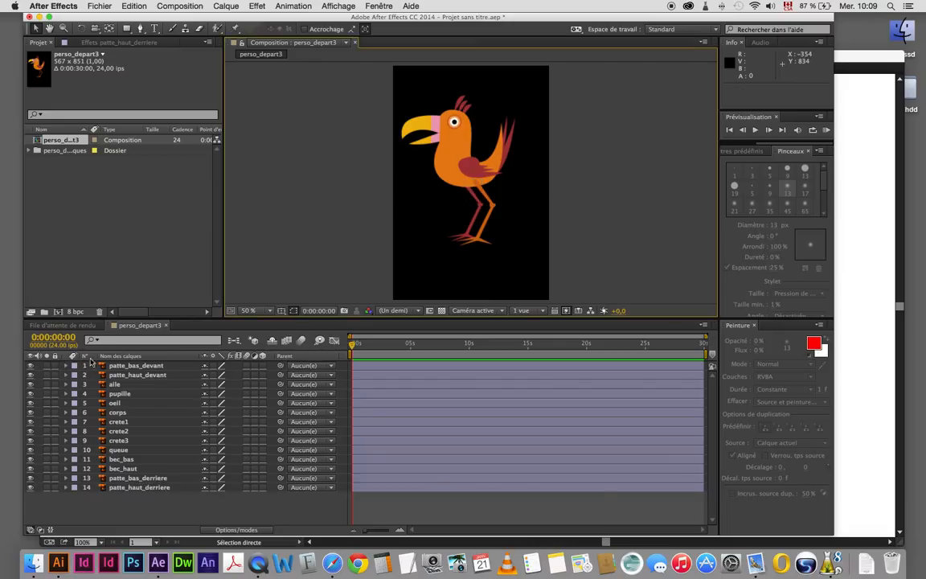
- Check in the timeline's list of columns that the Parent column is enabled, leaving the selection as it is
click(144, 365)
right_click(302, 360)
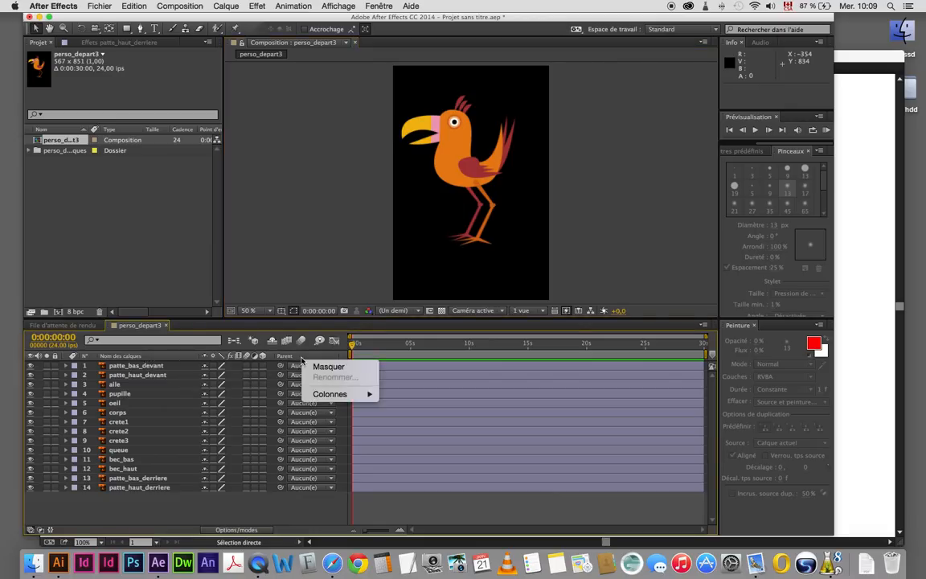
mouse_move(330, 393)
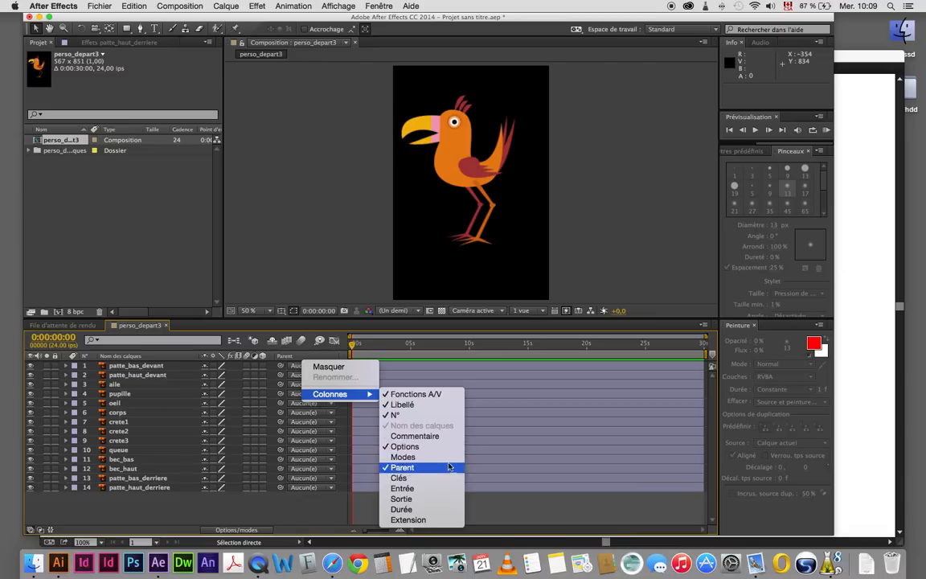
click(572, 520)
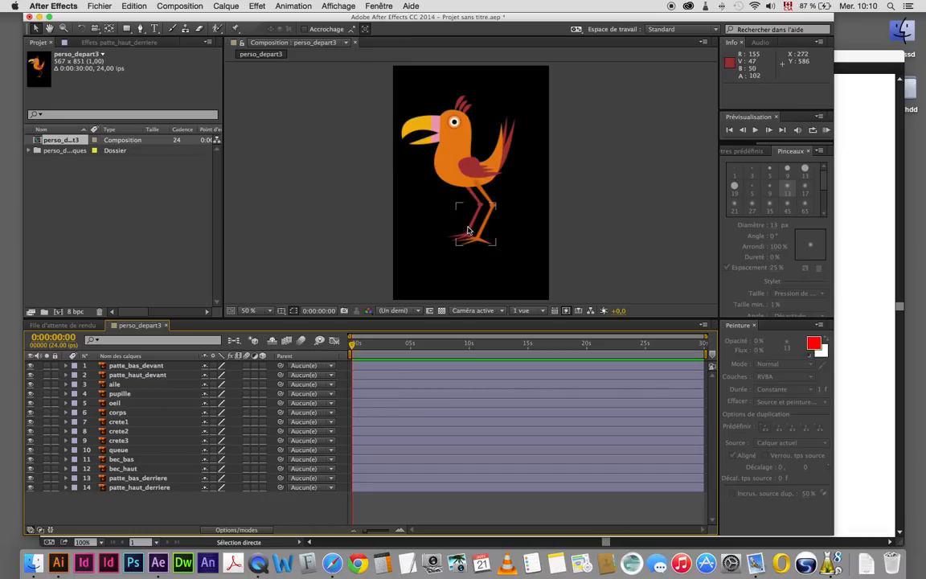
- Select the patte_haut_derriere layer and toggle its visibility off and on to identify the upper rear leg
click(473, 201)
click(476, 198)
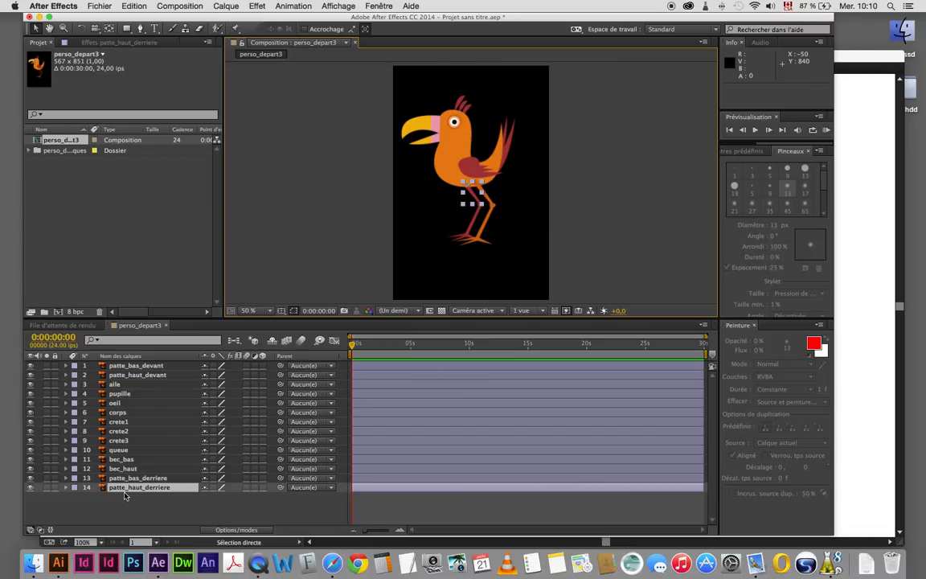
click(30, 488)
click(29, 488)
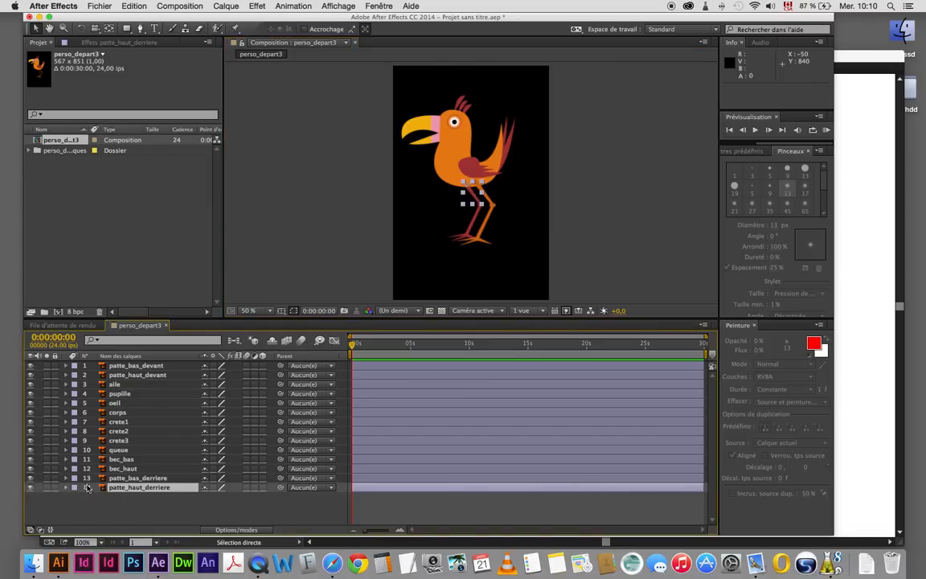
- Move the anchor point of the patte_bas_derriere layer to the rear leg's knee joint
click(116, 480)
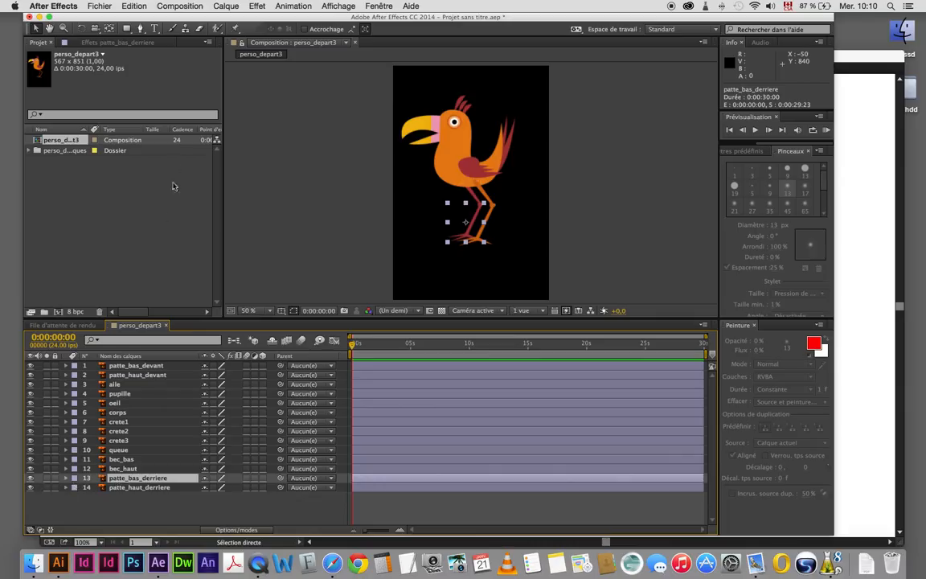
click(108, 31)
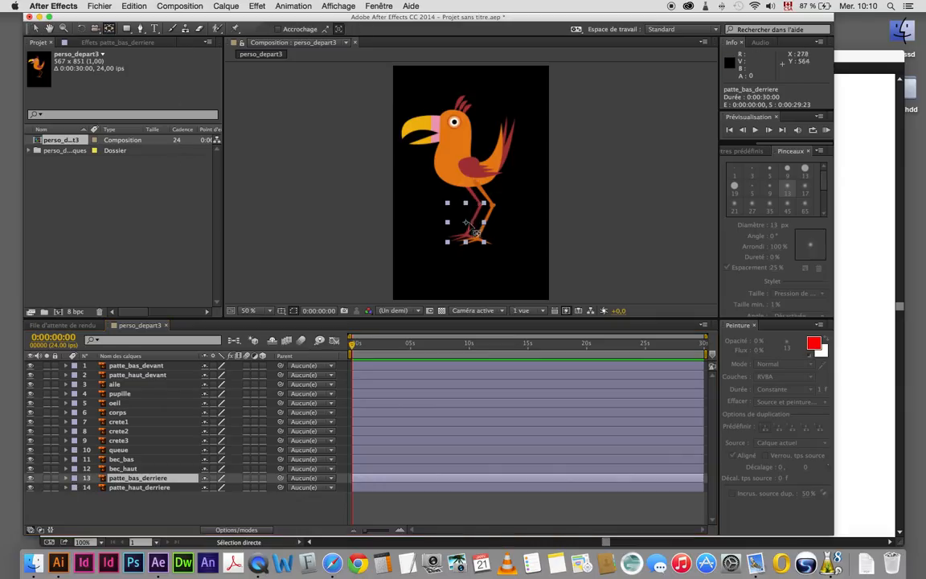
drag(465, 221, 478, 205)
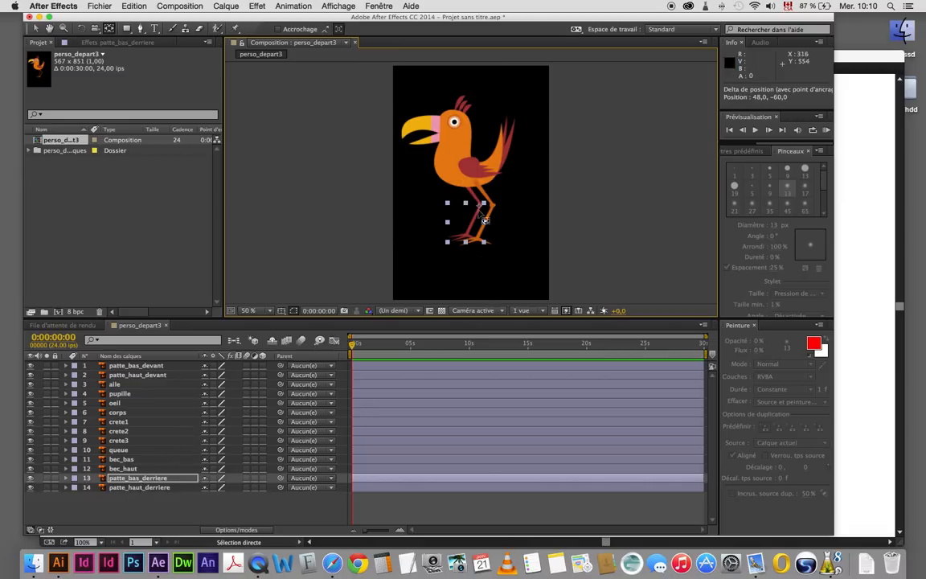
- Move the anchor point of the corps layer to the base of the body where the legs attach, leaving no layer selected
click(477, 204)
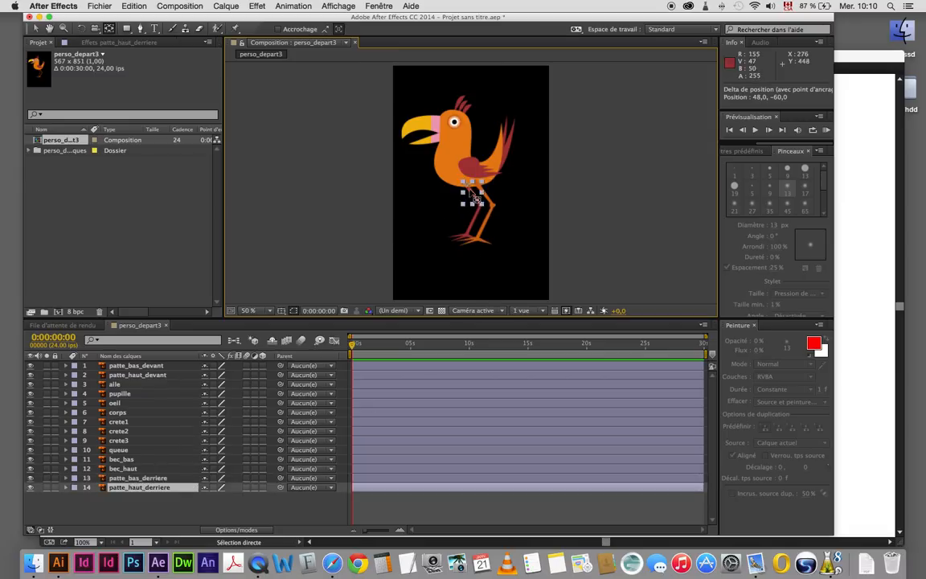
click(450, 171)
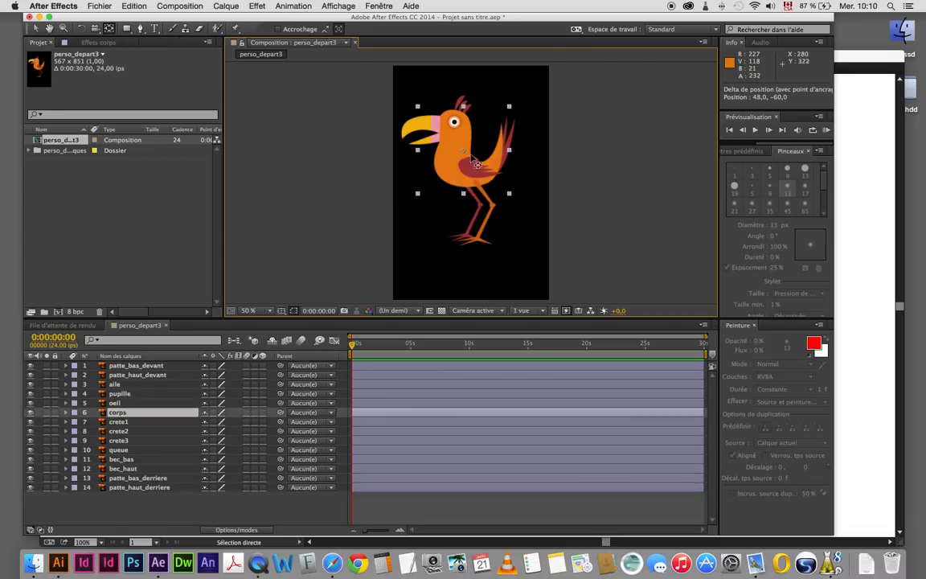
drag(471, 185, 471, 184)
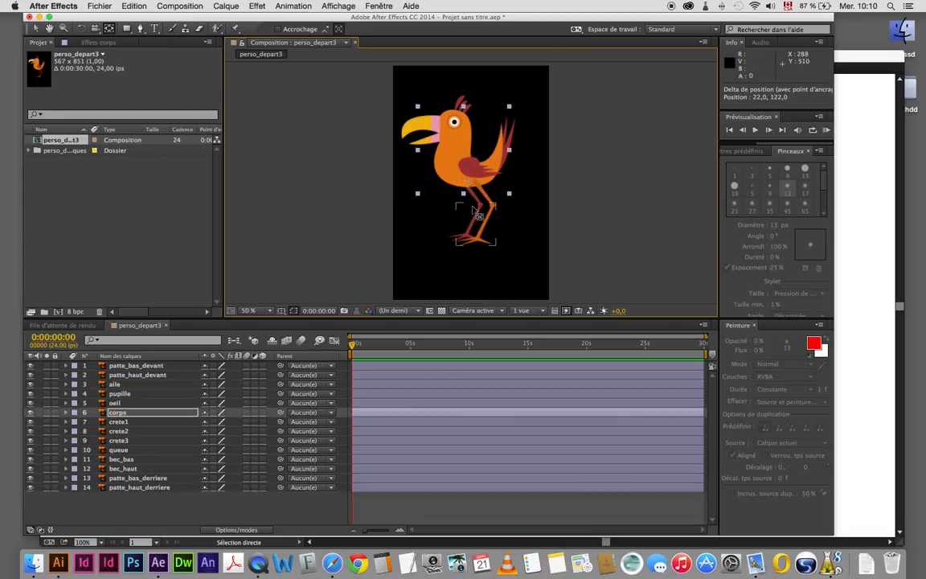
click(141, 520)
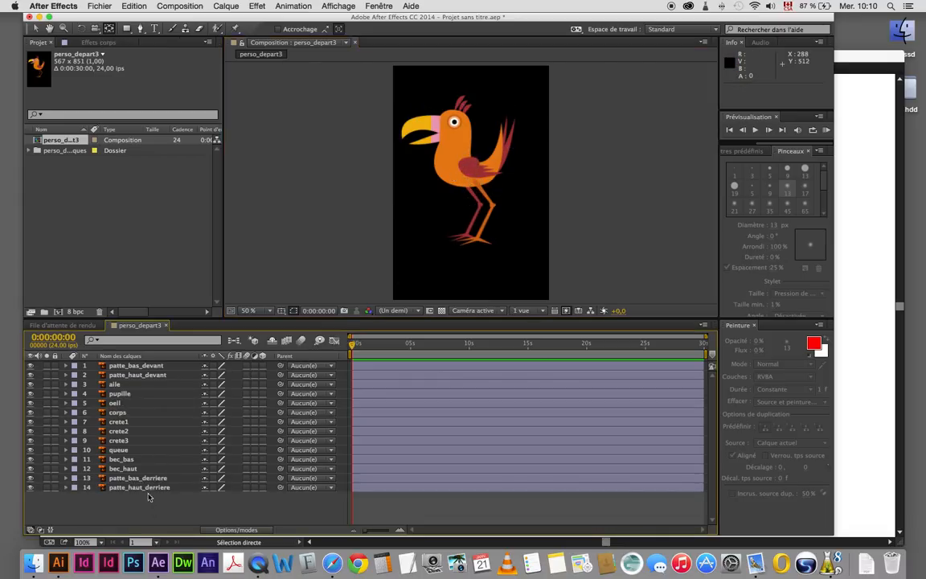
- Set patte_haut_derriere as the parent of the patte_bas_derriere layer
click(148, 487)
click(143, 479)
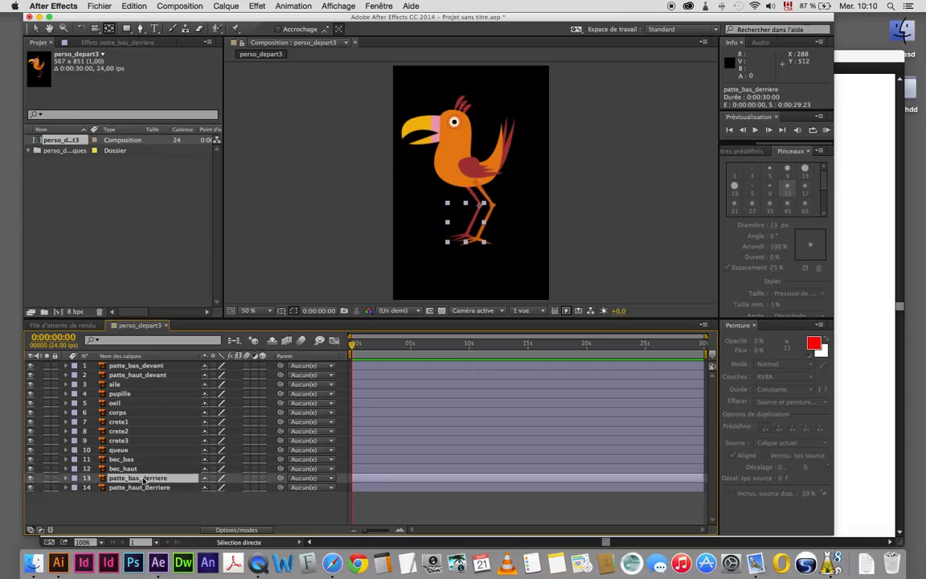
click(321, 478)
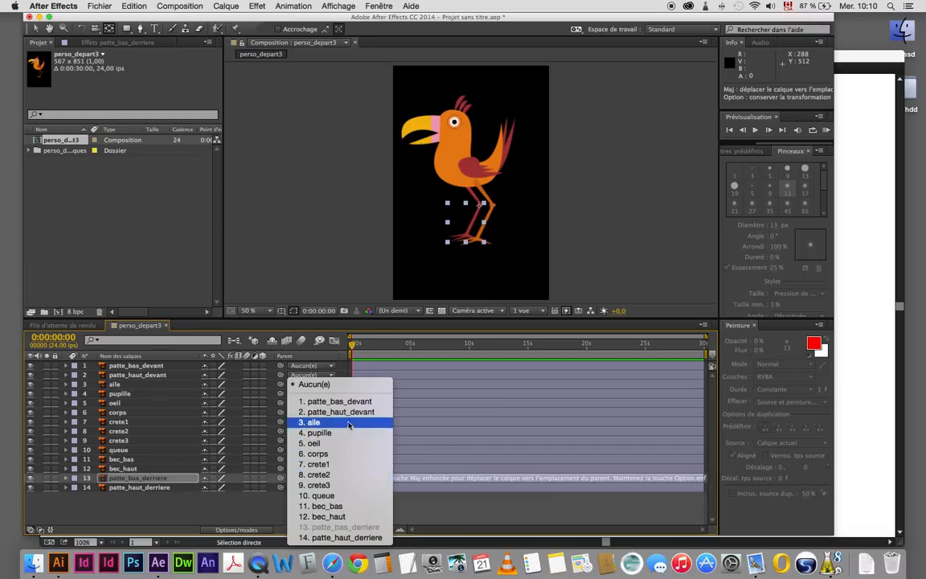
click(346, 537)
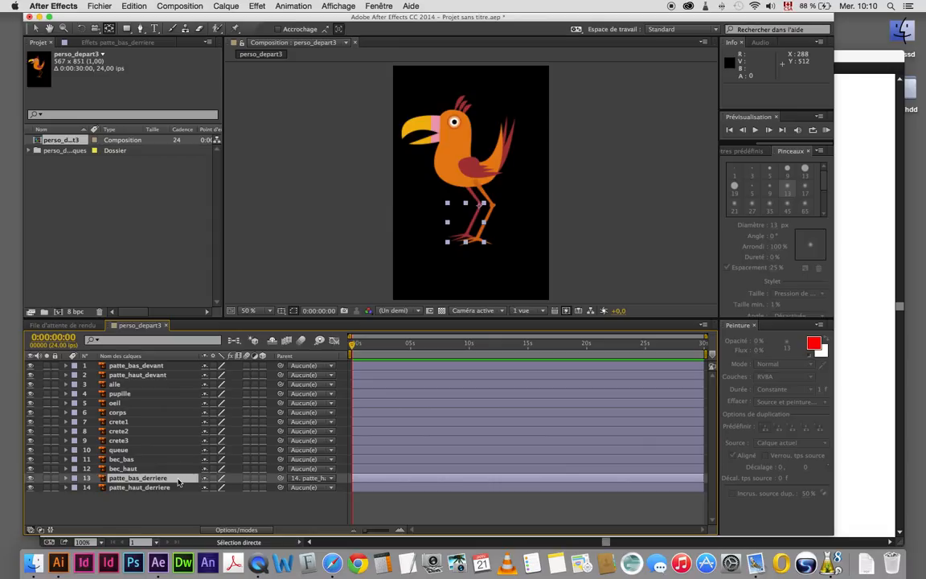
- Test moving the patte_haut_derriere layer with its attached lower leg, then undo the move
click(37, 30)
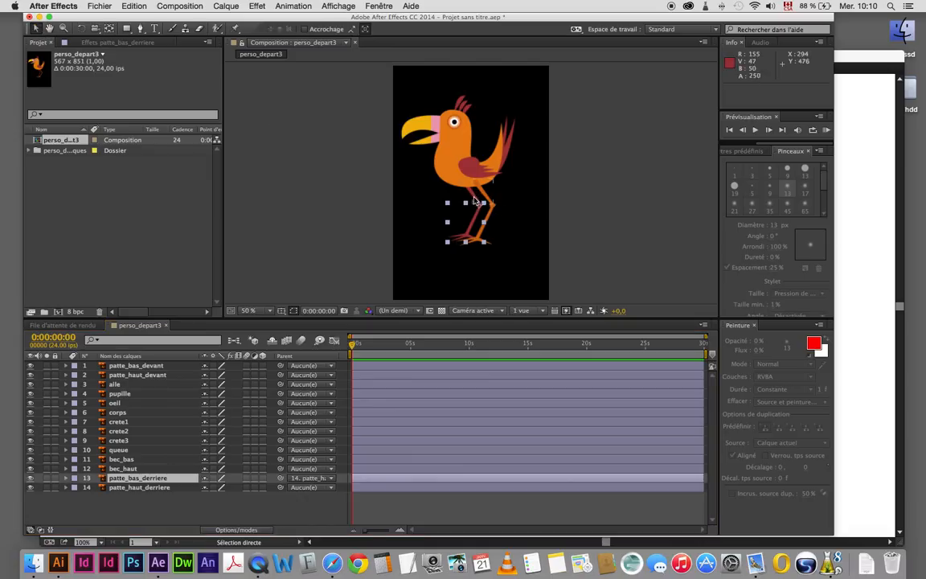
drag(472, 203, 451, 203)
key(super+z)
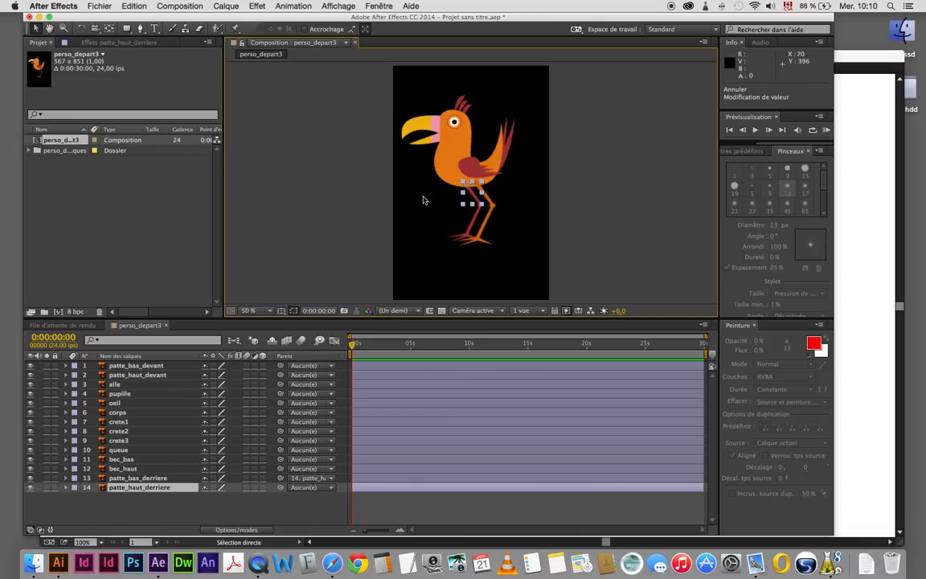
- Rotate the patte_haut_derriere layer about 4.9° together with its attached lower leg, then deselect it
click(81, 28)
drag(469, 212, 426, 208)
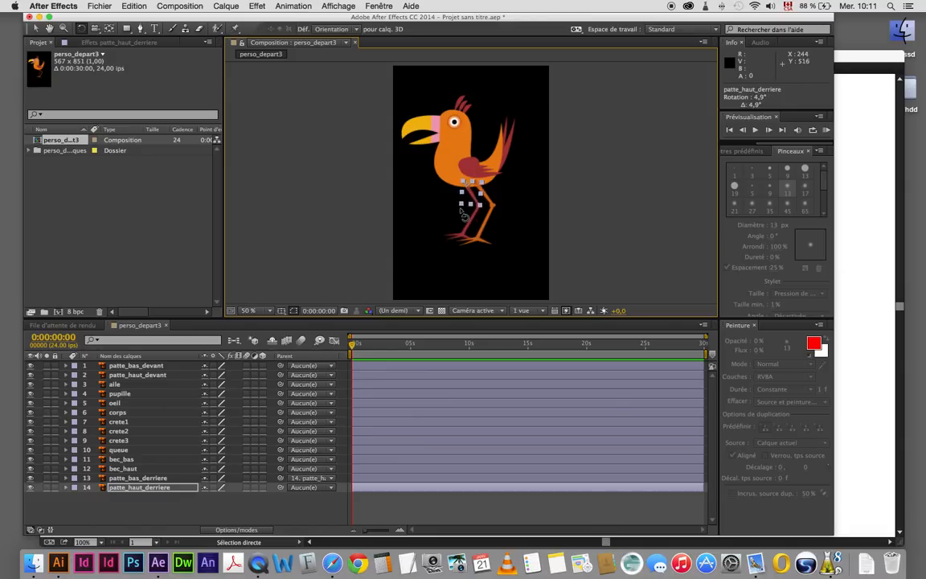
click(223, 513)
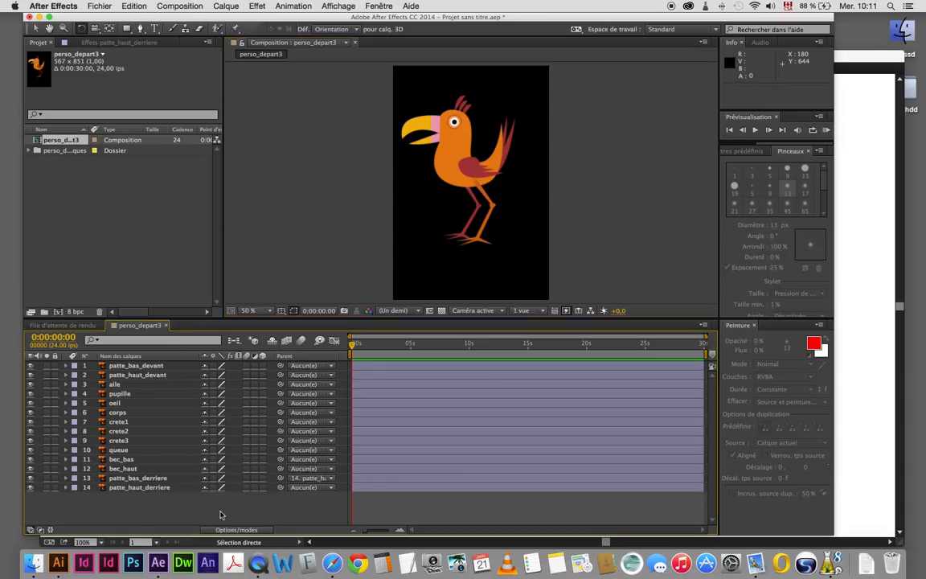
- Link the patte_haut_derriere layer to corps as its parent
click(169, 488)
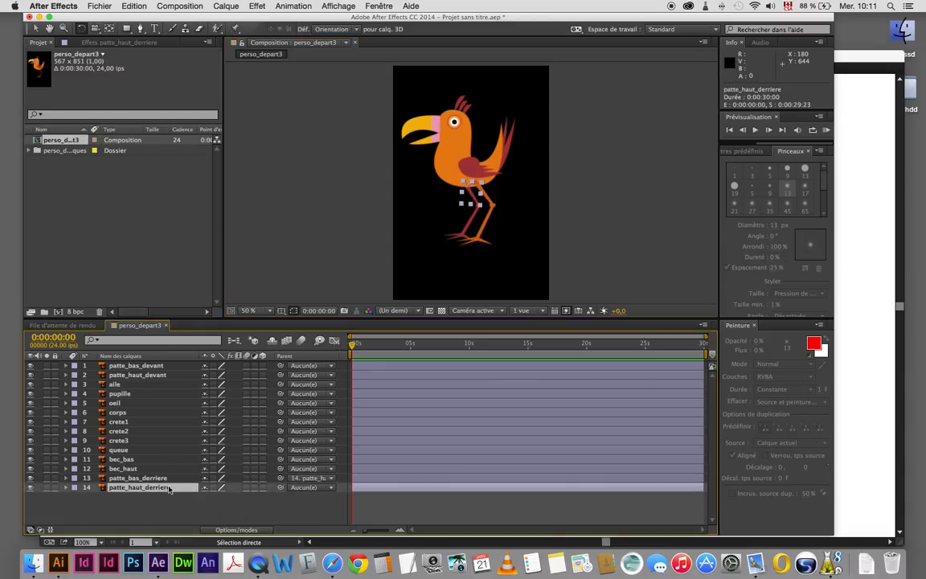
click(330, 487)
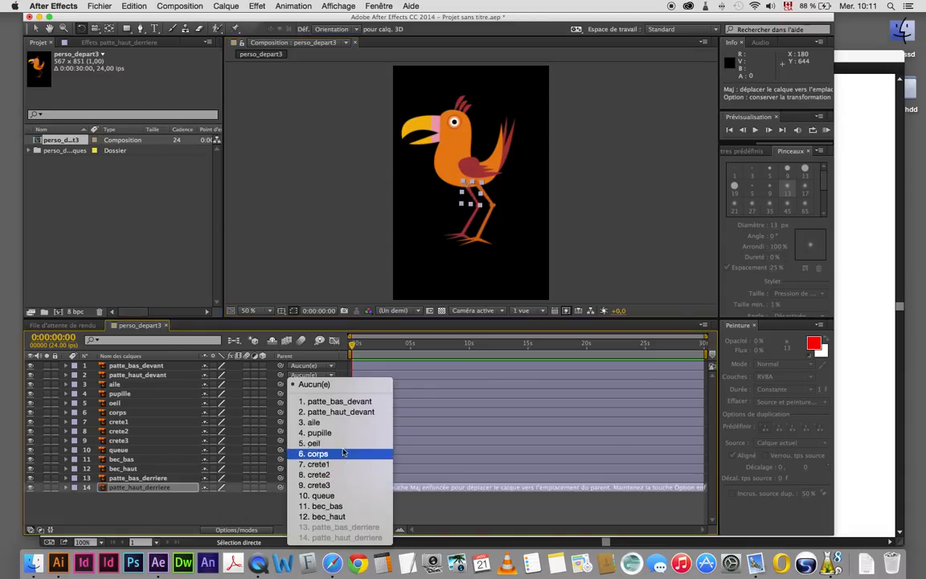
click(224, 519)
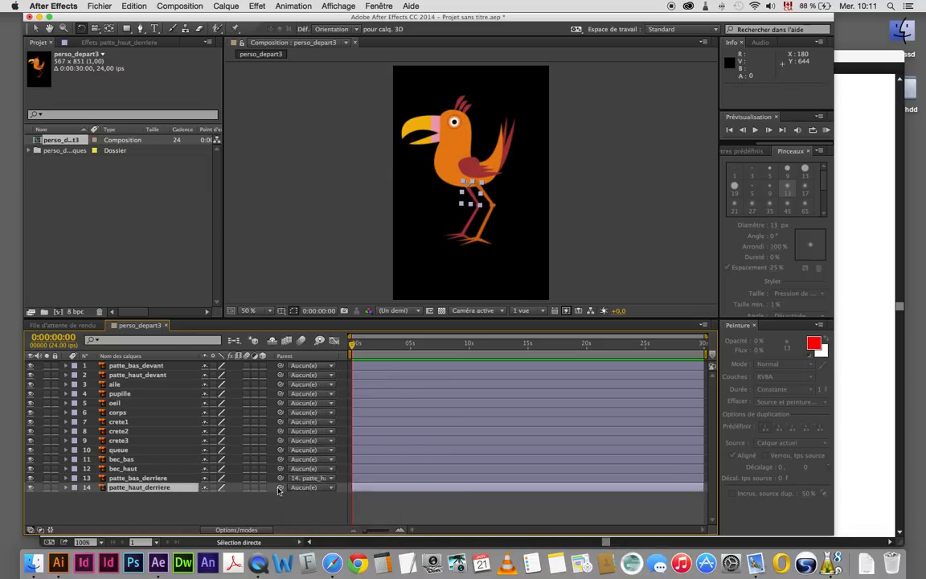
drag(279, 487, 126, 418)
- Open the recent project perso_1.aep without saving the changes to the current project
click(92, 6)
mouse_move(109, 45)
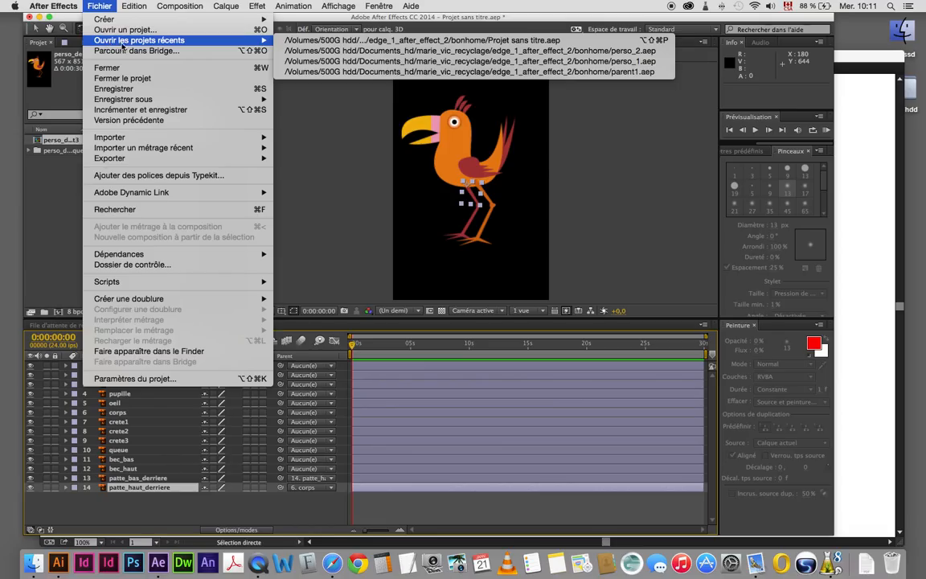
click(434, 61)
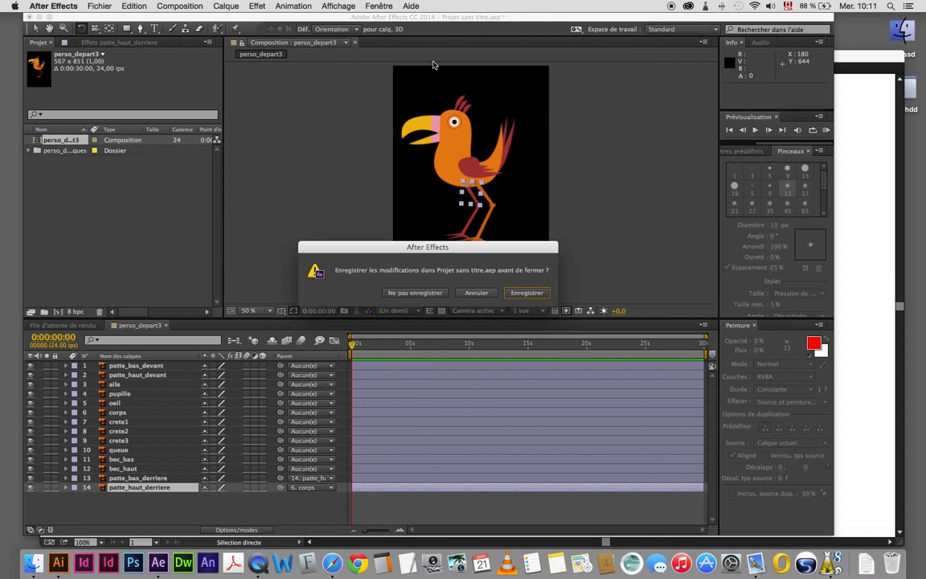
click(417, 293)
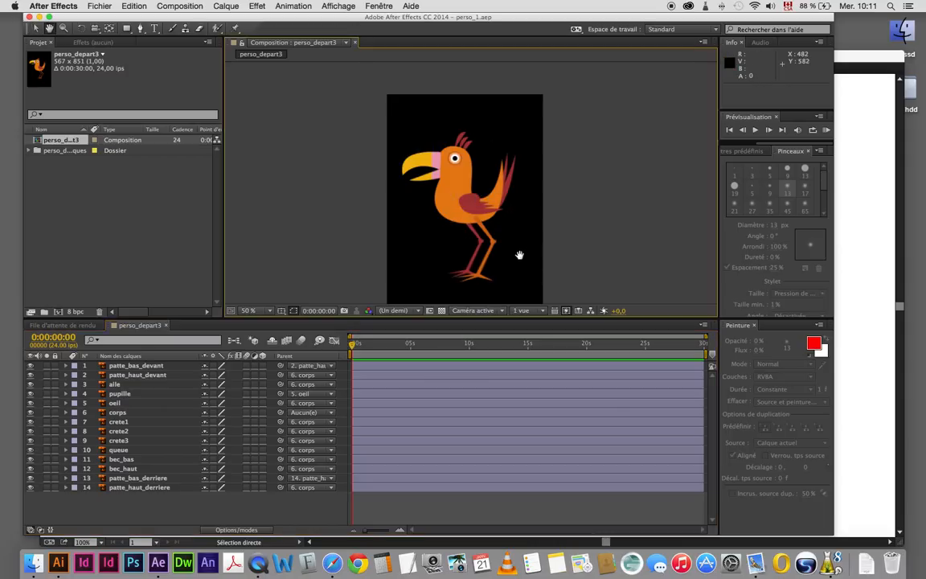
- Move the corps layer with its attached body parts by 14 px horizontally and 38 px vertically
drag(519, 256, 514, 223)
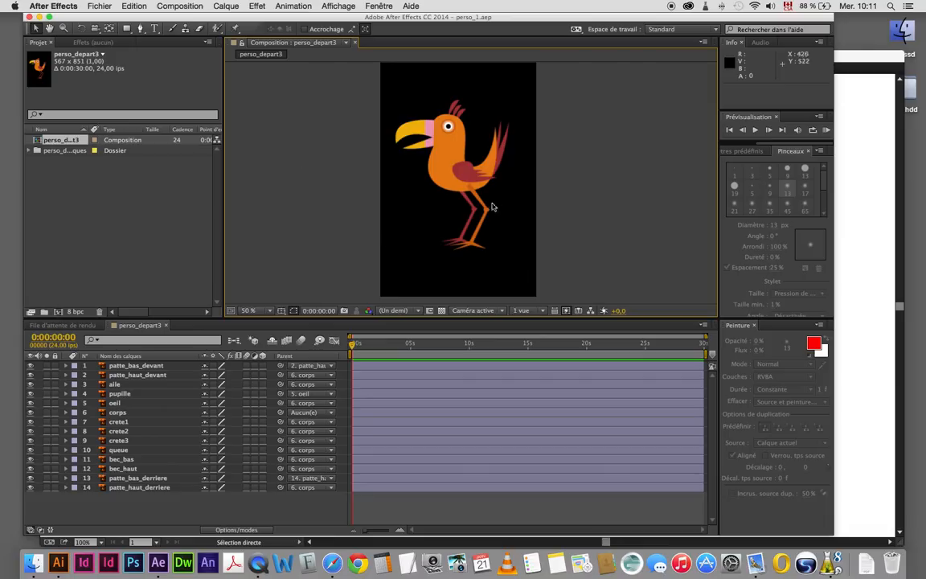
click(434, 169)
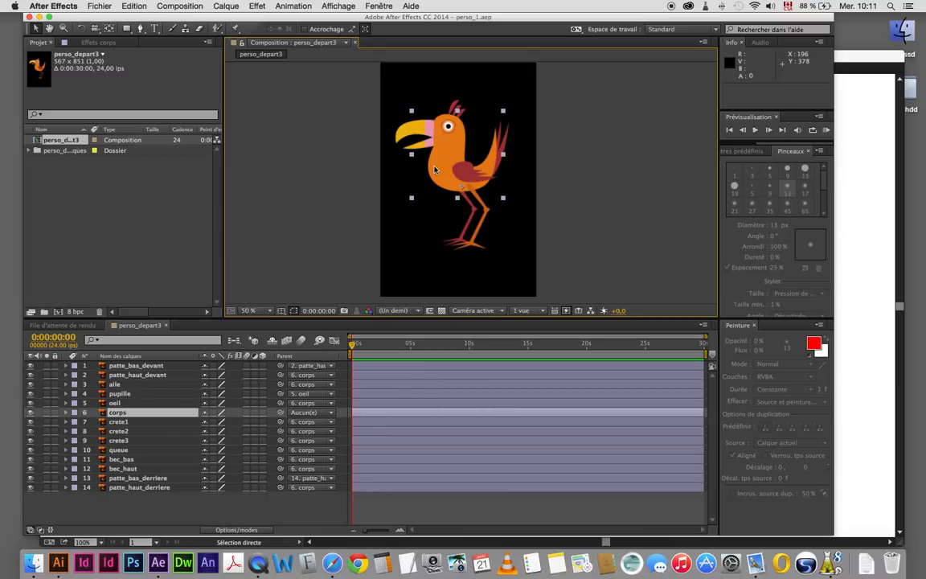
mouse_move(434, 169)
mouse_down()
mouse_move(470, 173)
mouse_move(455, 199)
mouse_move(427, 208)
mouse_move(452, 164)
mouse_move(422, 173)
mouse_move(439, 180)
mouse_up()
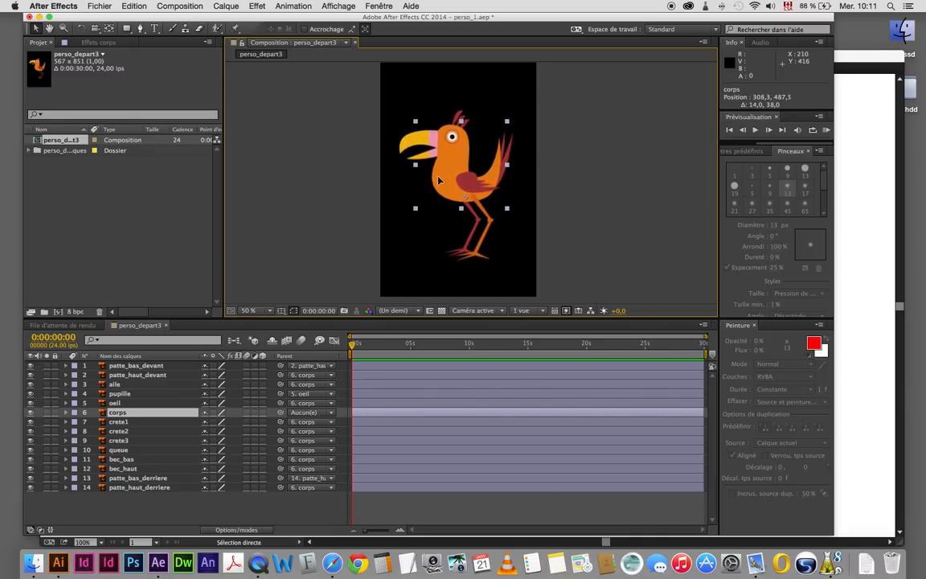
- Test rotating the corps layer by about -88° with all its attached parts, then undo the rotation
key(w)
drag(463, 181, 443, 171)
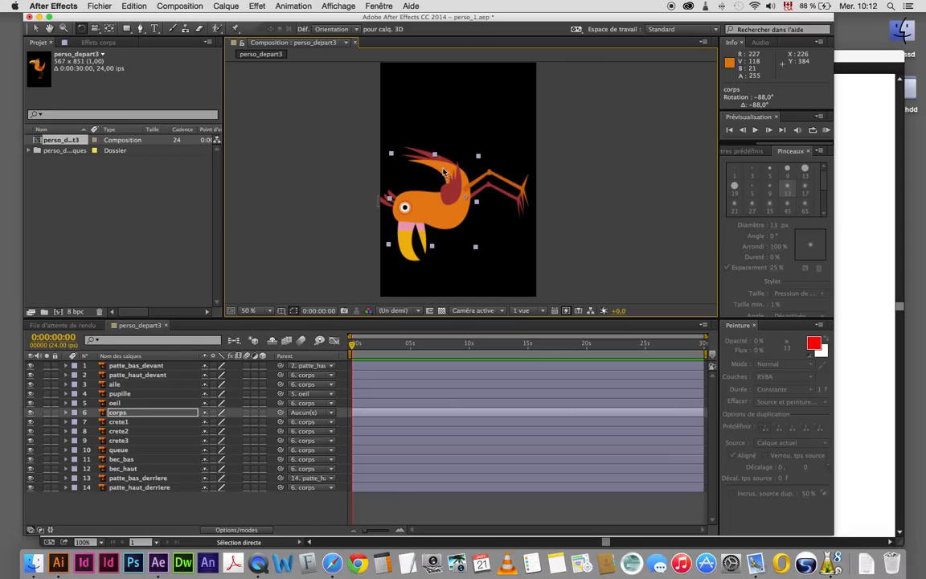
key(super+z)
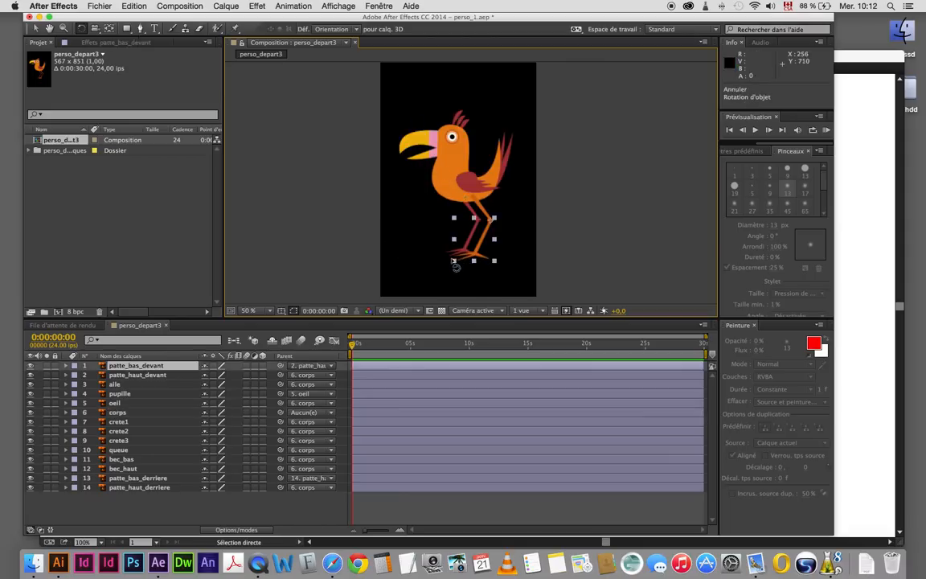
- Test rotating the patte_bas_devant layer around the front knee, then undo the rotation and deselect the layer
drag(457, 268, 527, 235)
key(cmd+z)
click(169, 514)
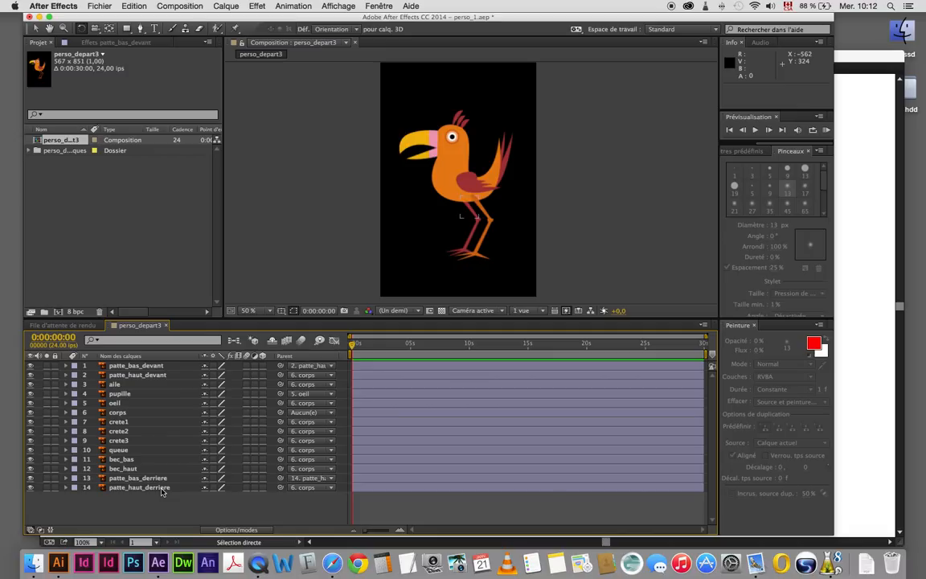
- Keyframe the patte_bas_derriere layer's Rotation at 0:00:00:00, and rotate the lower leg to about 38.9° at 0:00:01:03
click(162, 479)
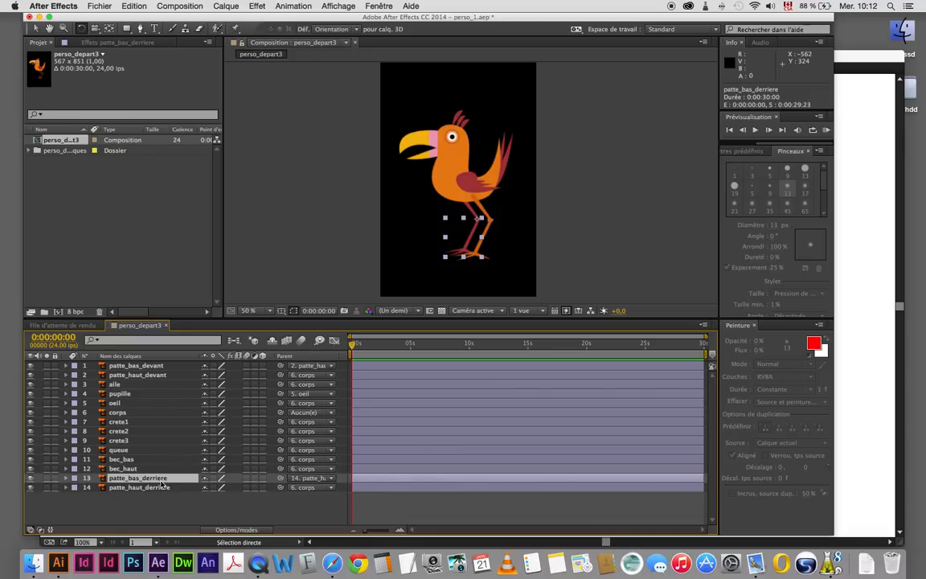
key(r)
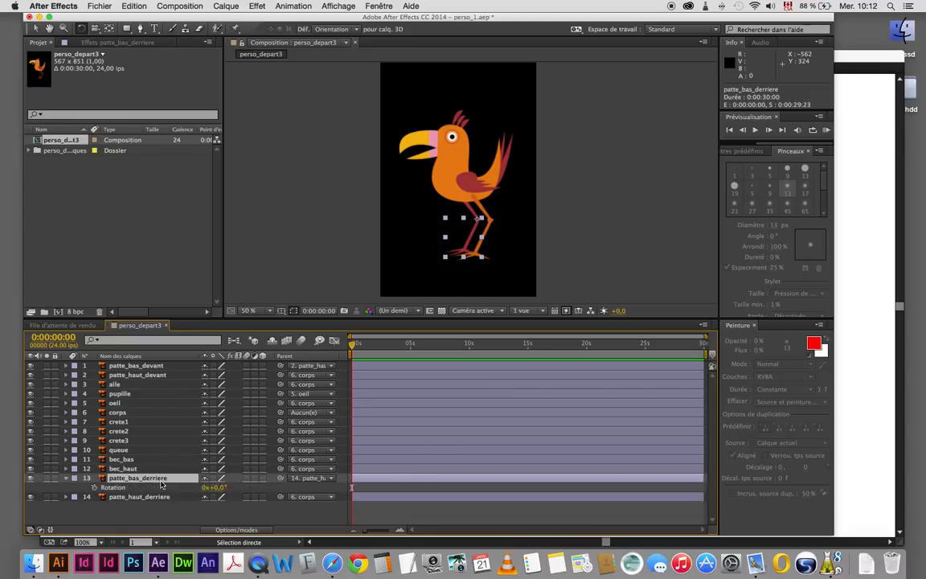
click(94, 487)
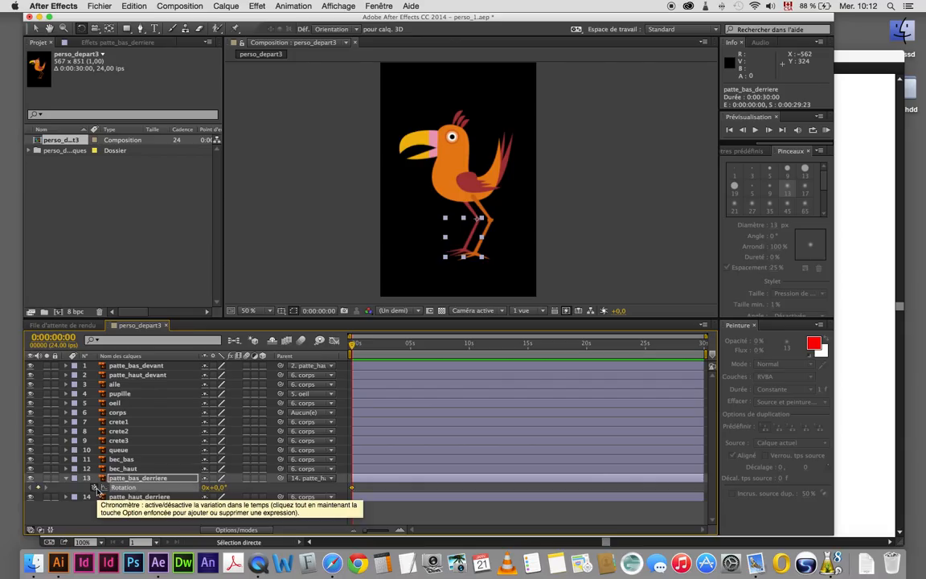
drag(353, 346, 365, 346)
drag(450, 262, 428, 235)
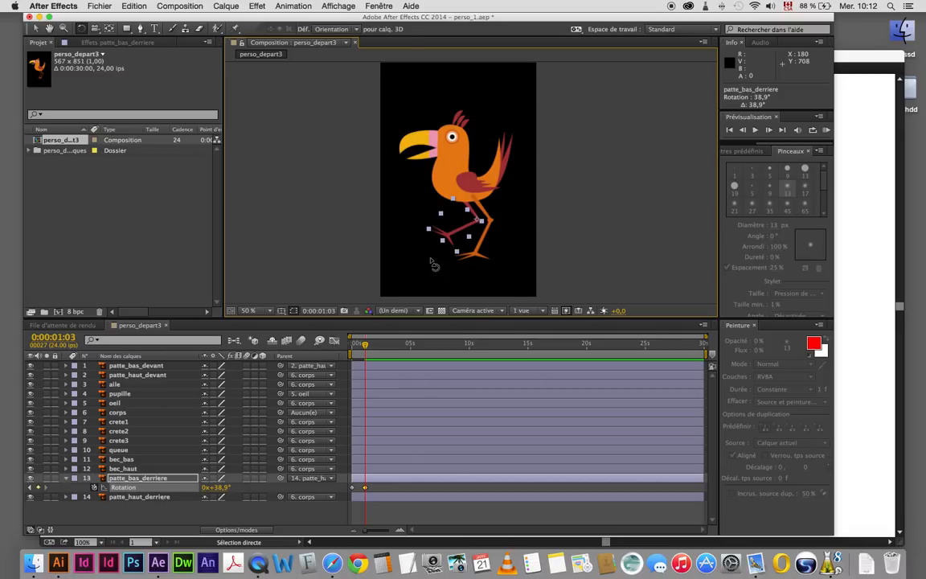
- Add a Rotation keyframe of 0° for patte_bas_derriere at 0:00:02:12
mouse_move(365, 346)
mouse_down()
mouse_move(350, 346)
mouse_move(382, 354)
mouse_up()
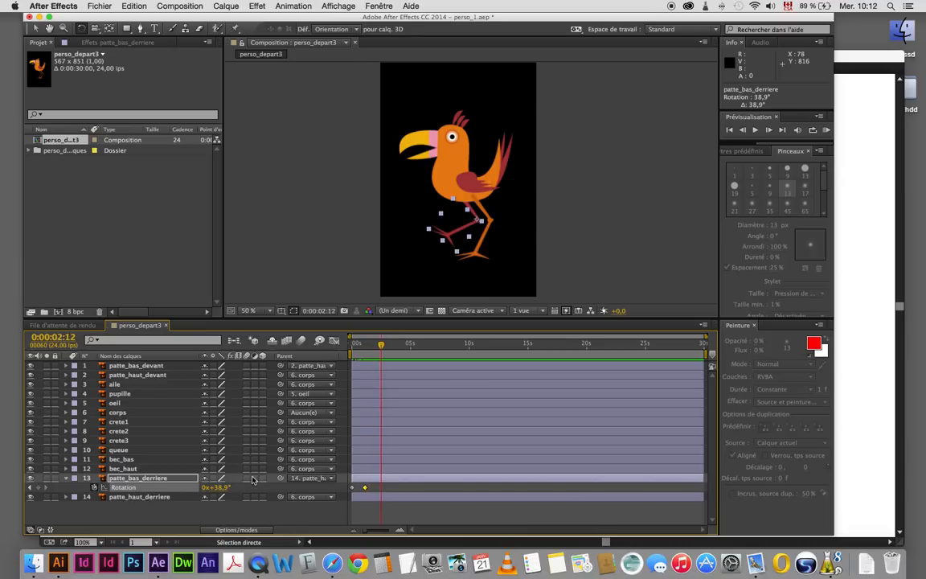
click(219, 487)
text(0)
key(Return)
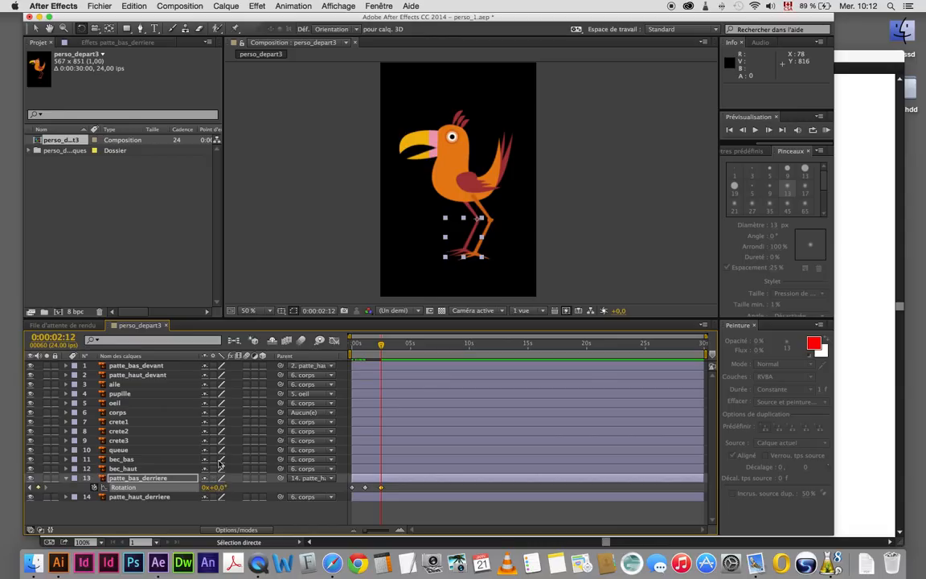
- Enable Position keyframing on the pupille layer at 0:00:01:04 and set its position to 17,0, 27,0
click(158, 394)
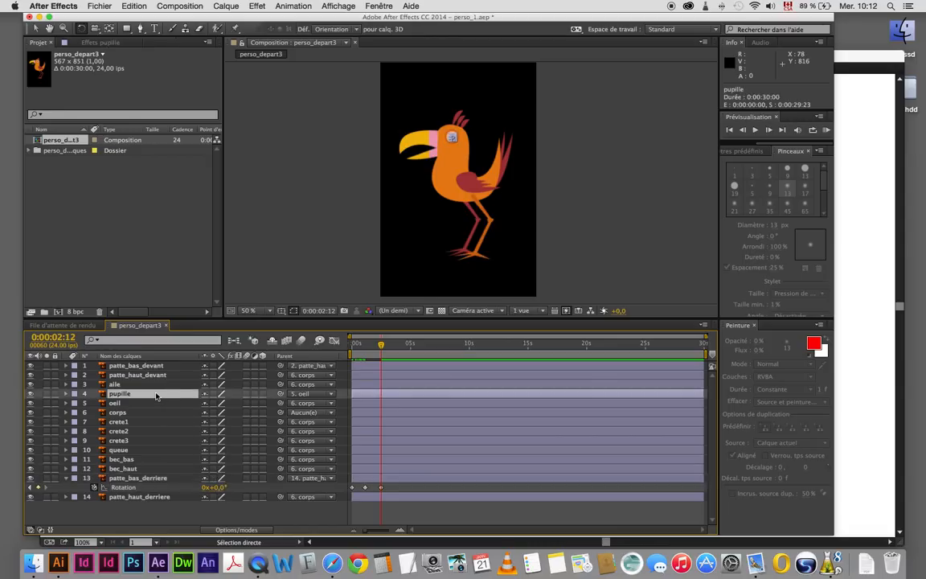
key(p)
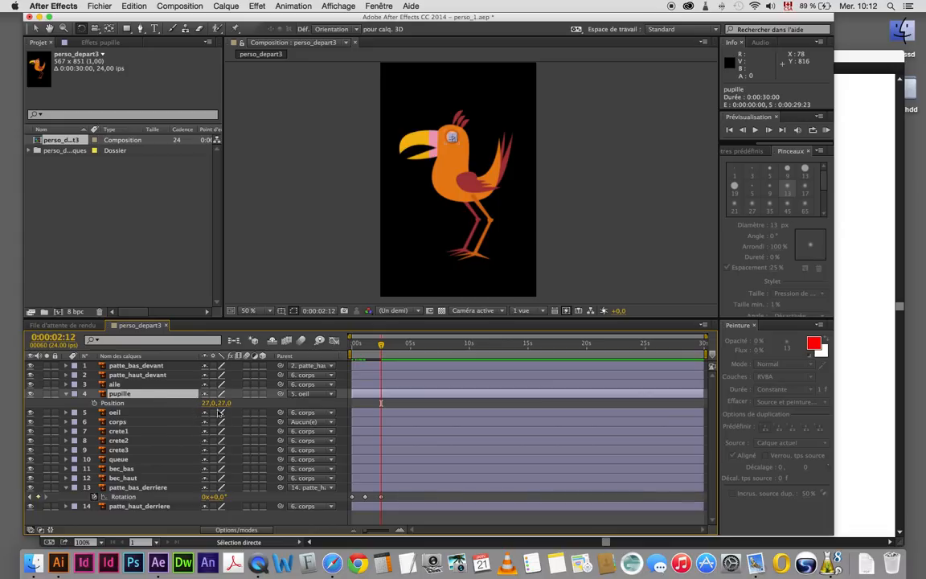
click(371, 345)
drag(370, 345, 366, 345)
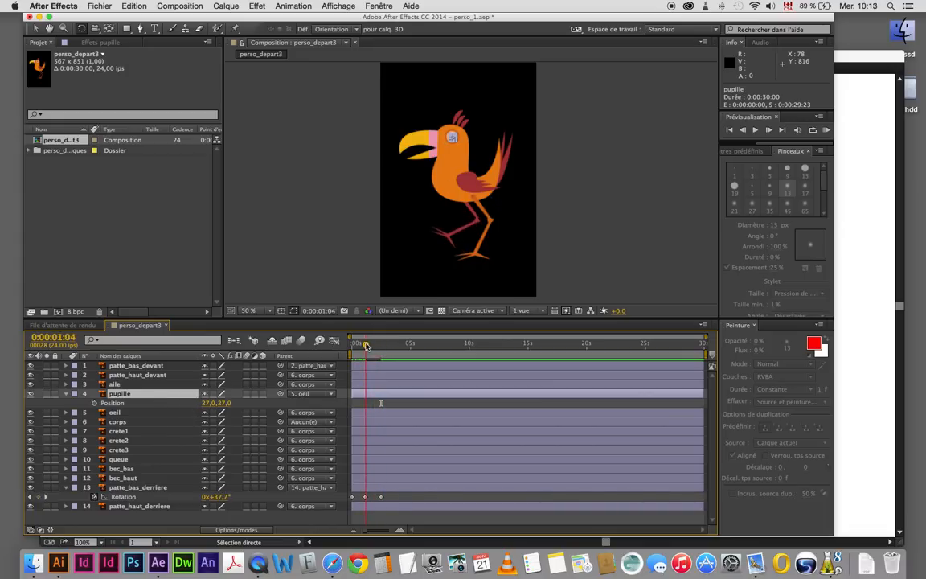
click(94, 403)
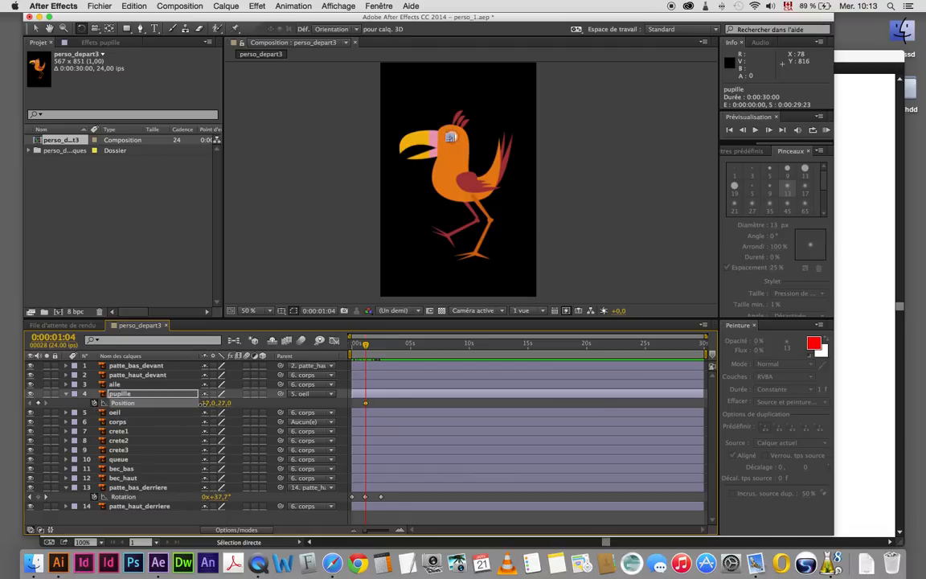
- Add a Position keyframe for pupille at 0:00:00:00 with the pupil shifted back horizontally, and scrub to 0:00:02:07 to check the eye movement
drag(366, 347, 352, 347)
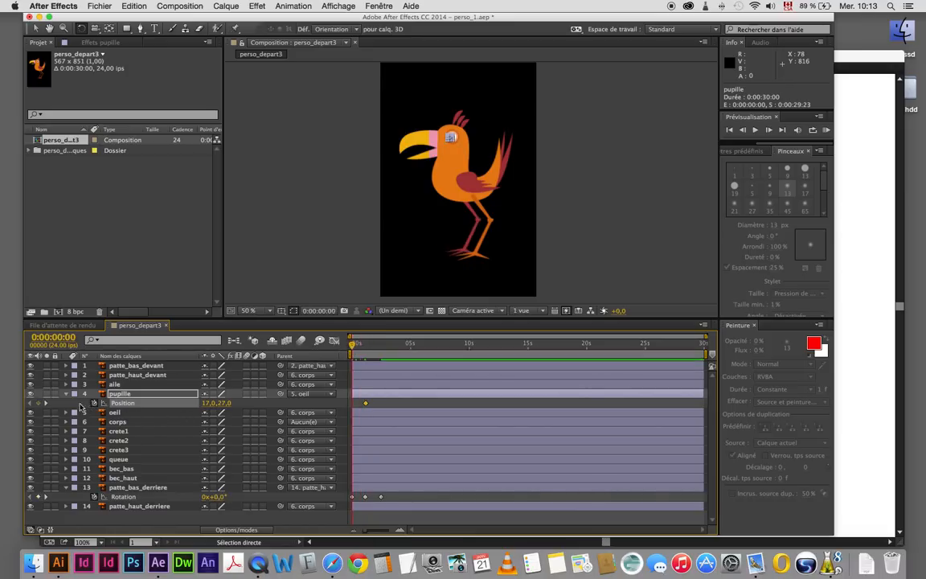
click(39, 403)
drag(208, 406, 214, 405)
drag(355, 348, 378, 348)
click(346, 283)
- Open the perso_2.aep project from the bonhome folder, discarding the unsaved changes to perso_1.aep
click(99, 6)
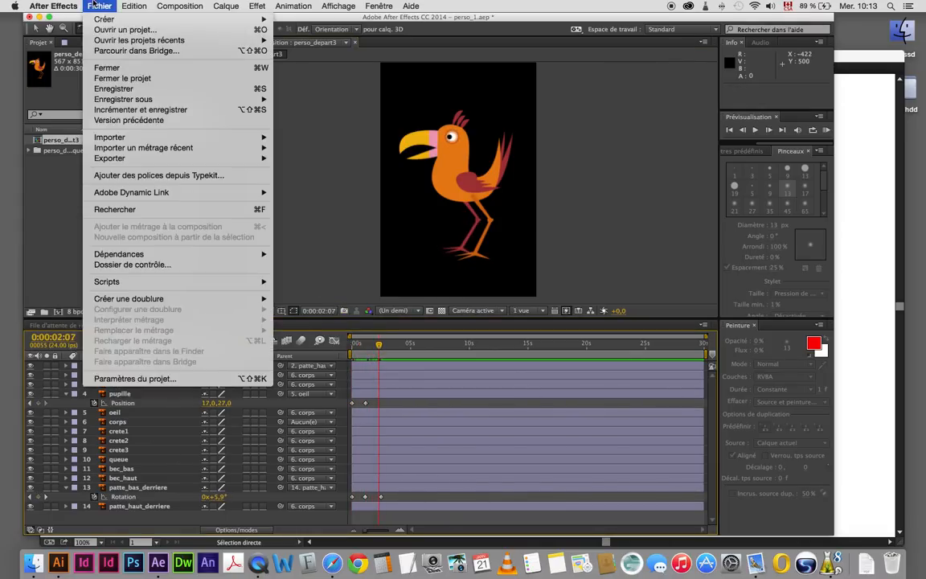
mouse_move(103, 39)
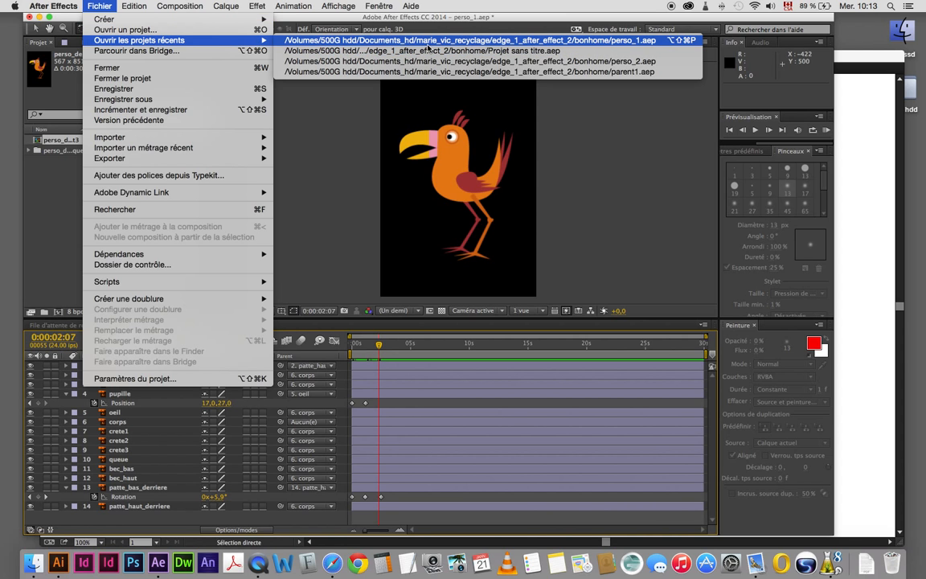
click(201, 30)
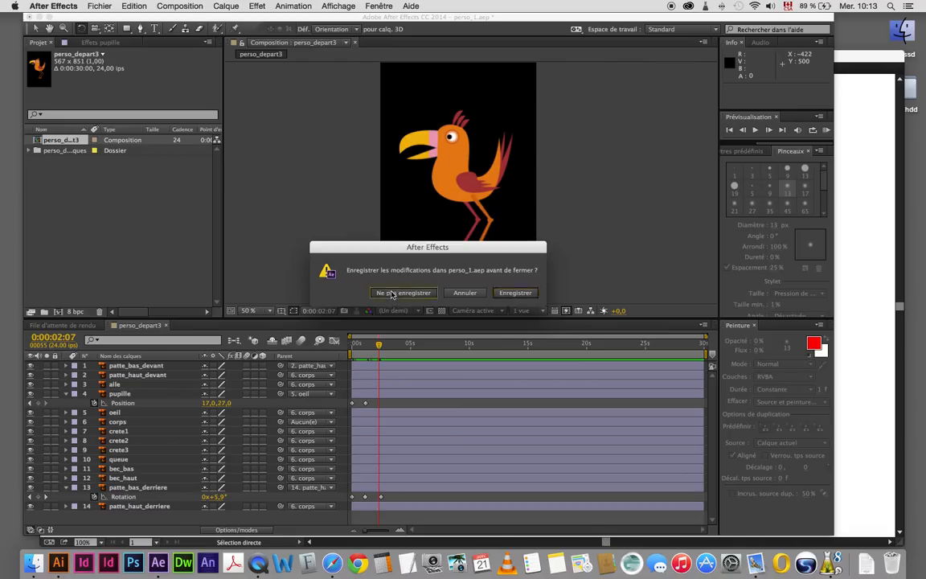
click(403, 292)
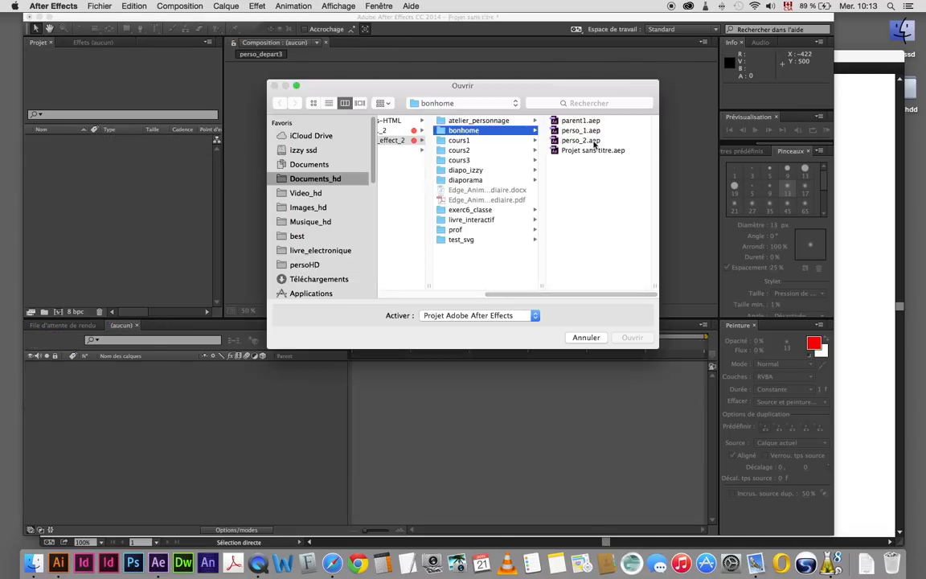
click(594, 142)
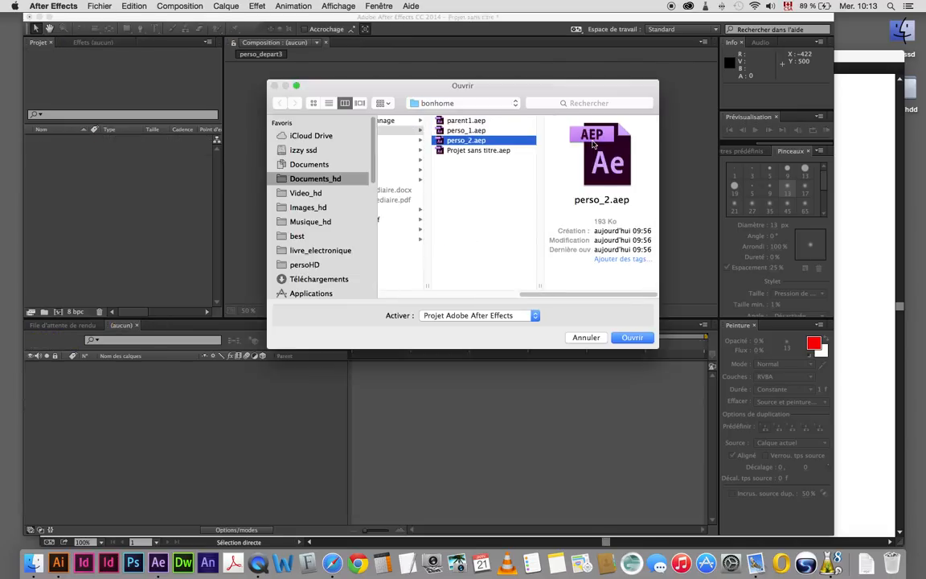
click(631, 341)
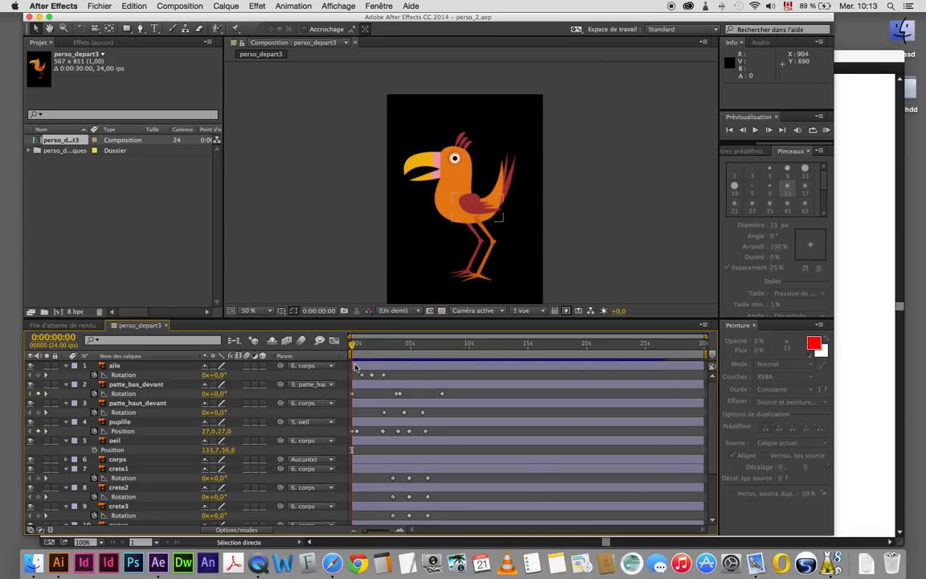
- Preview the finished bird animation in perso_depart3, and return the playhead to 0:00:00:00
key(space)
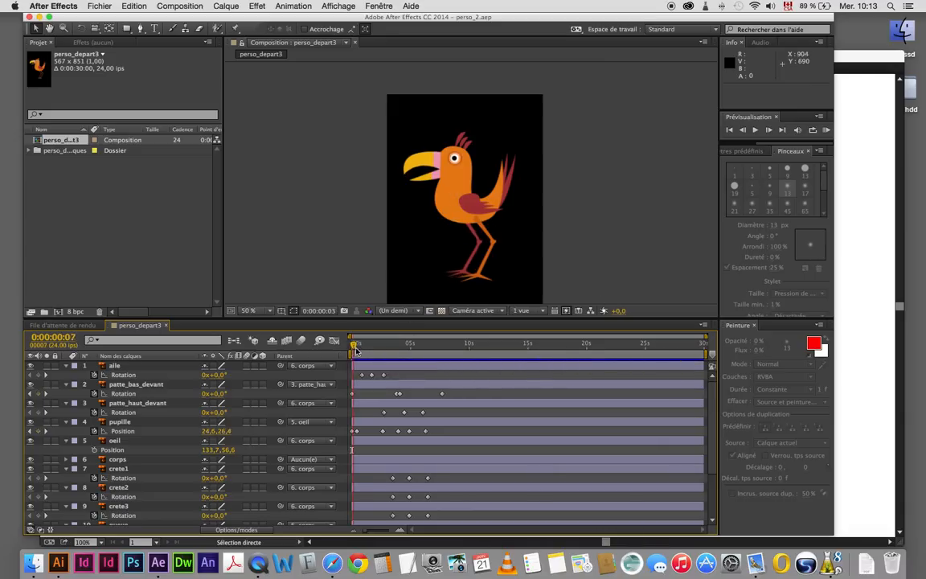
drag(370, 354, 348, 352)
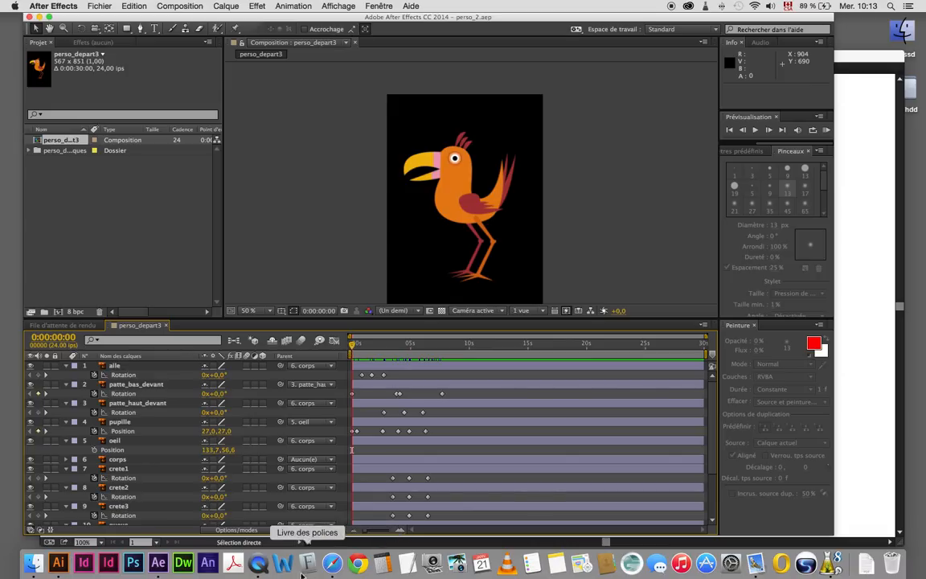
click(258, 563)
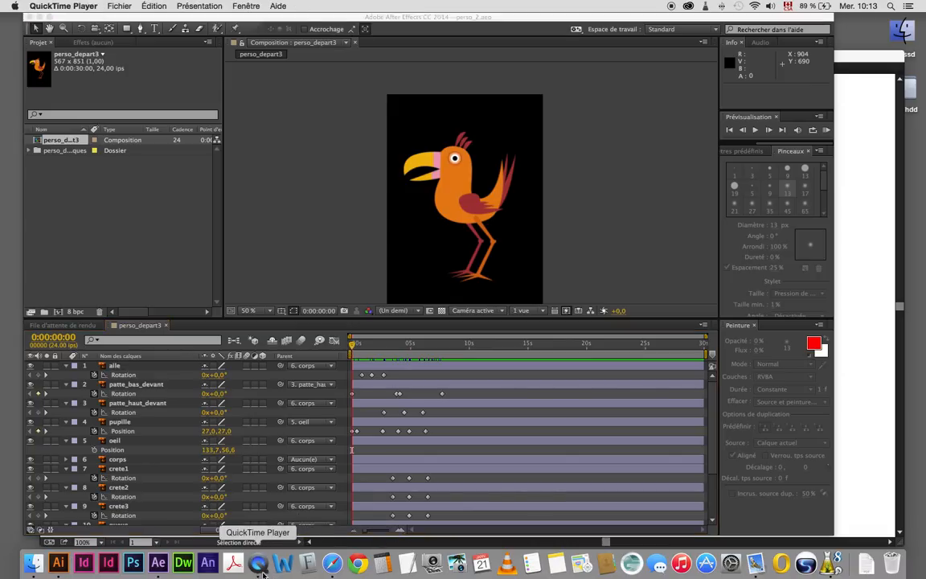